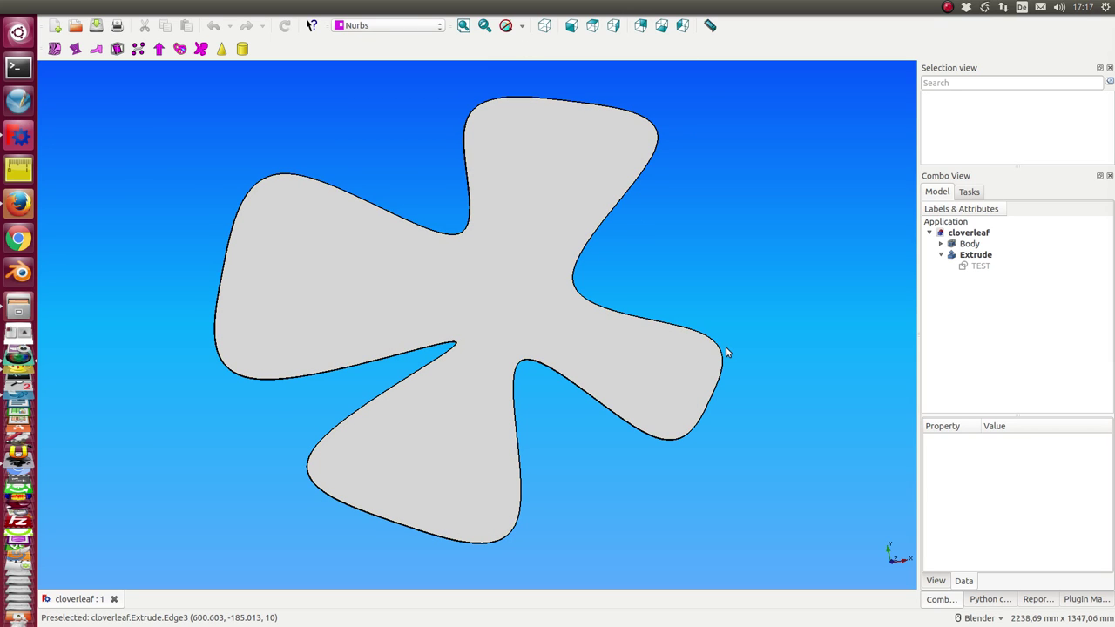
Open the TEST sketch in Sketcher and pull two upper poles outward.
double_click(980, 266)
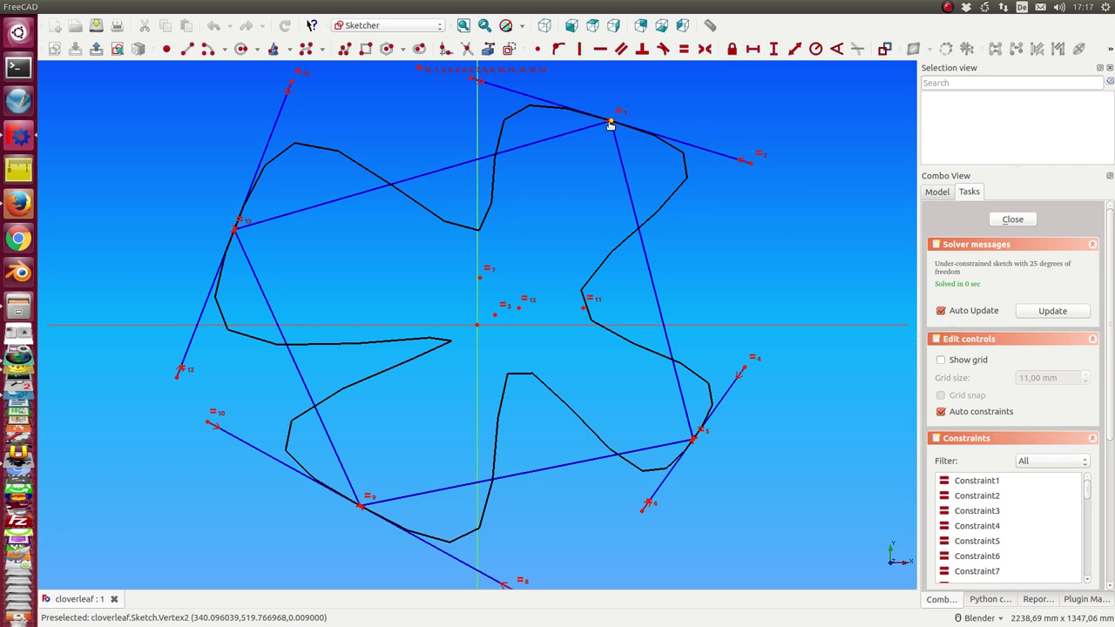
drag(610, 125, 633, 116)
mouse_move(667, 392)
mouse_down()
mouse_move(692, 438)
mouse_move(778, 470)
mouse_move(746, 461)
mouse_up()
Move pole 9 down, pole 13 left, pole 3 out right, and pole 11 far left into a point.
mouse_move(360, 505)
mouse_down()
mouse_move(348, 533)
mouse_move(347, 498)
mouse_up()
mouse_move(235, 229)
mouse_down()
mouse_move(212, 224)
mouse_move(270, 225)
mouse_up()
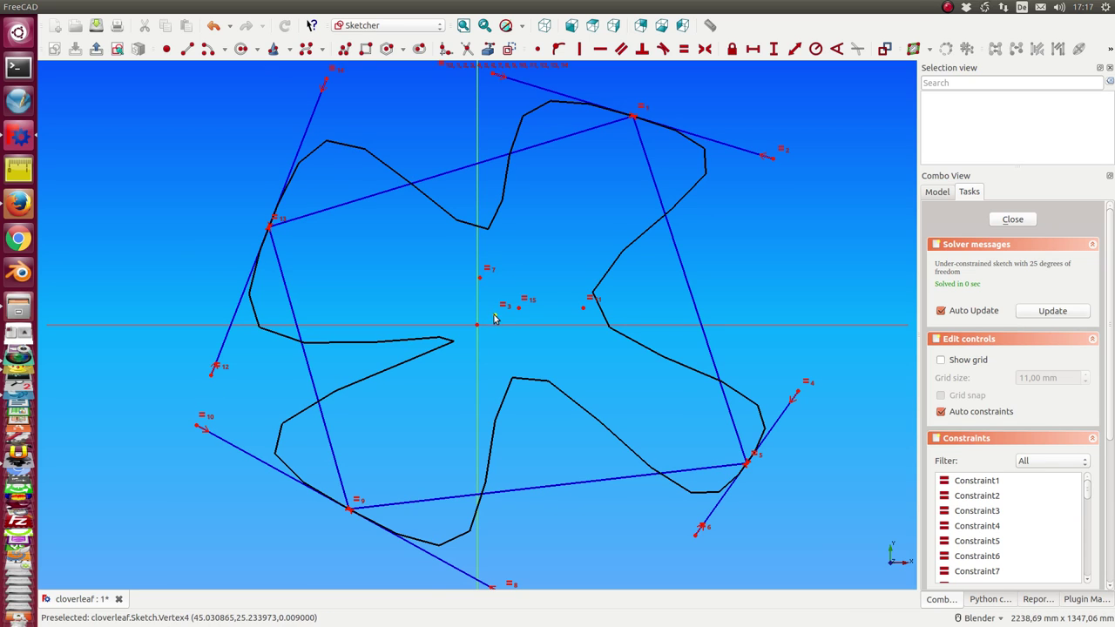
drag(493, 319, 756, 265)
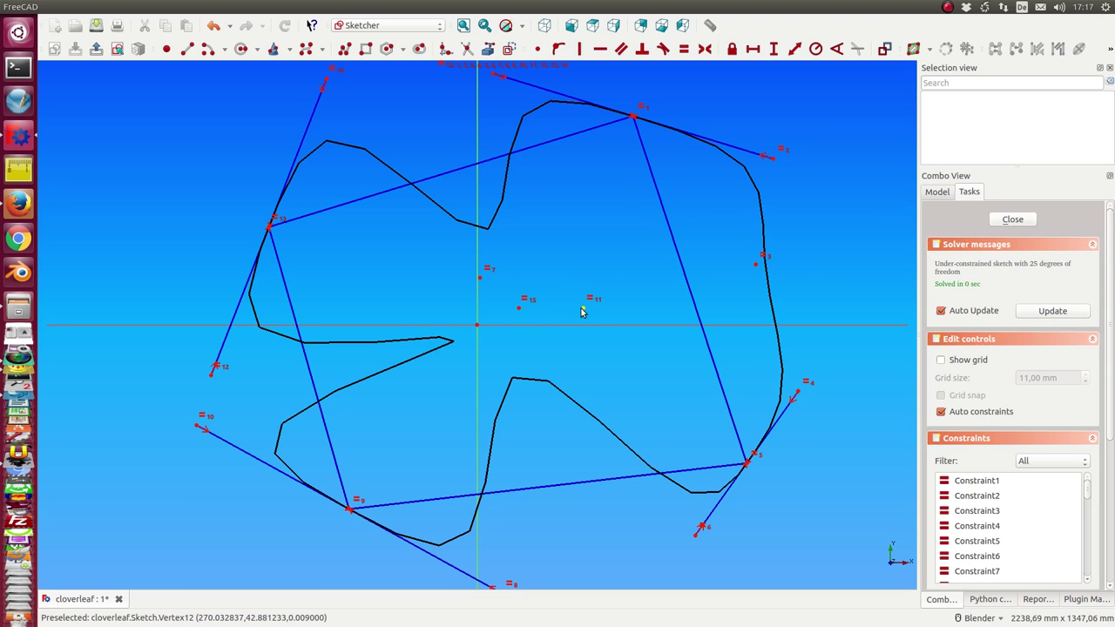
drag(584, 312, 82, 399)
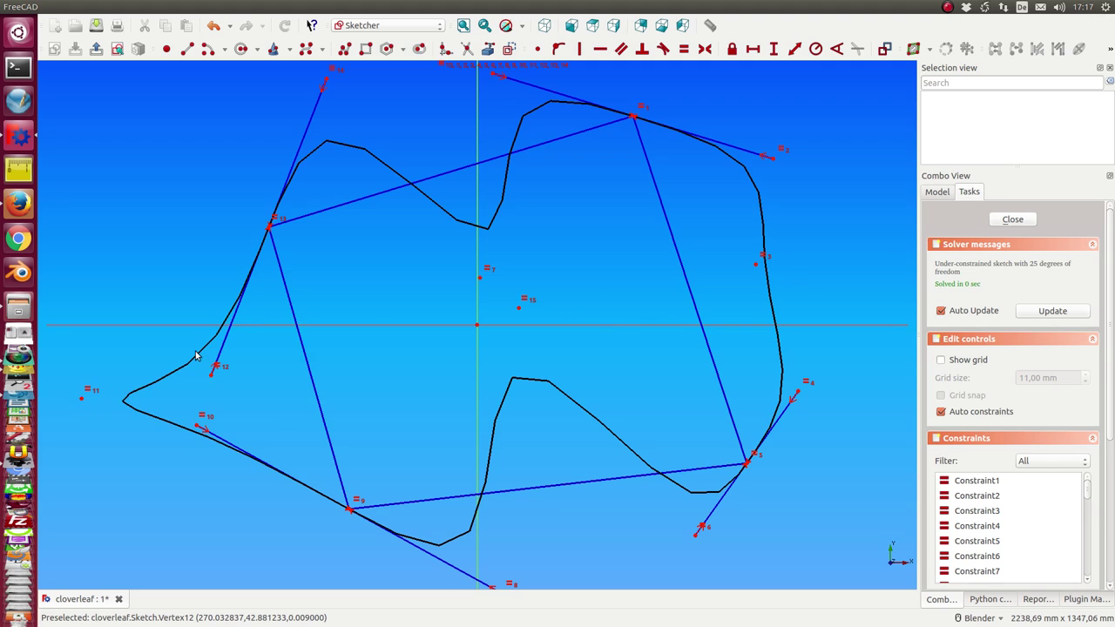
Pull pole 15 up into a tall peak and pole 7 down toward the lower right.
scroll(499, 324, down, 4)
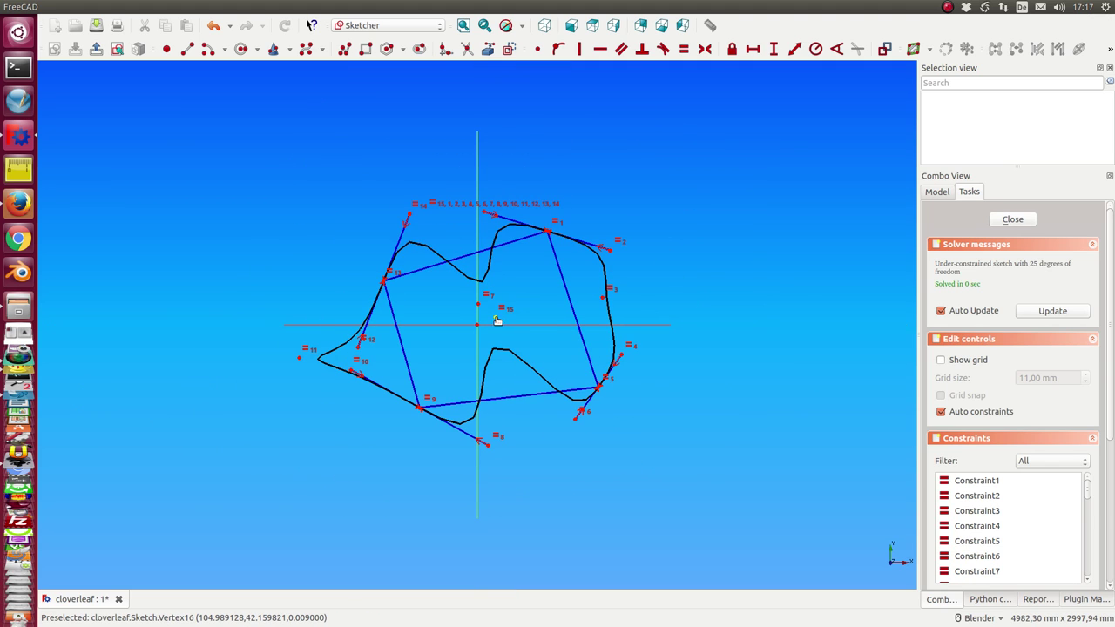
drag(497, 322, 419, 116)
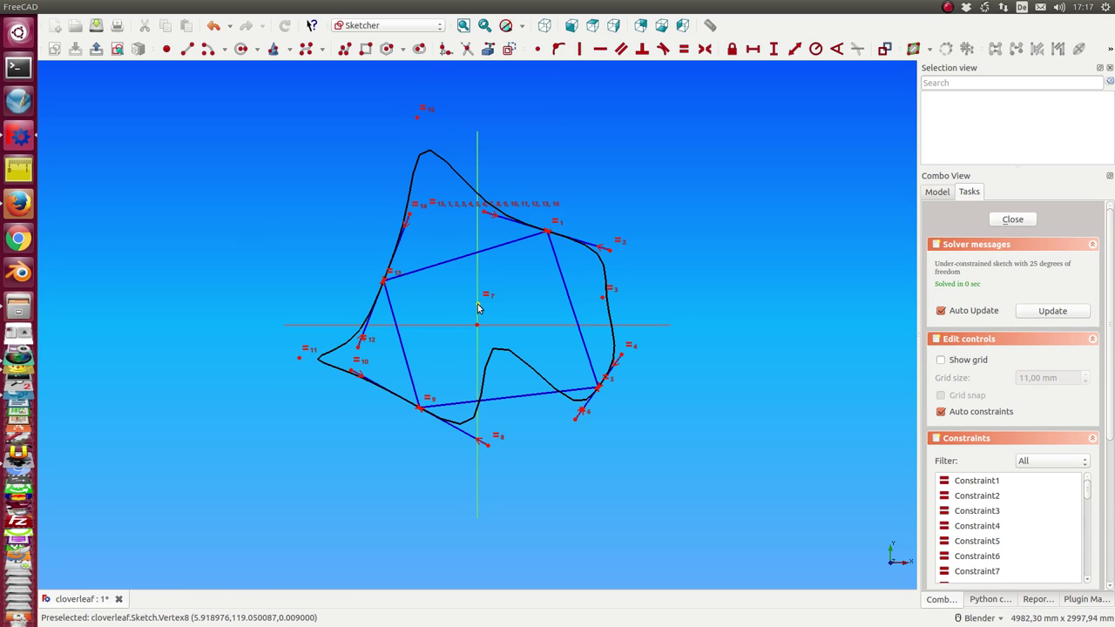
drag(477, 306, 538, 411)
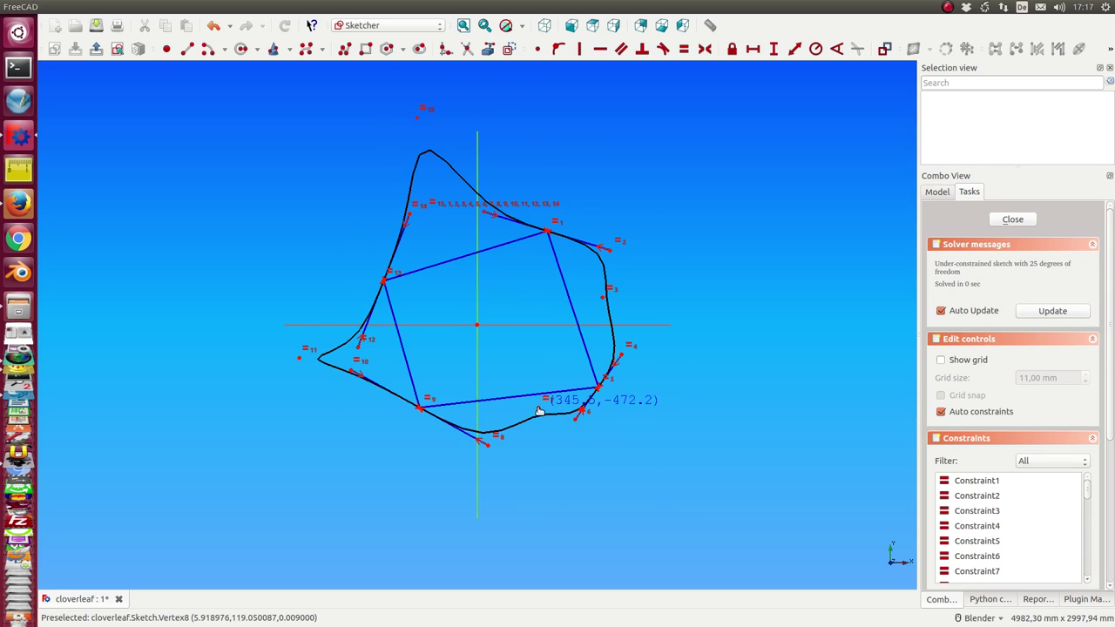
Reposition the top-right pole beside pole 1, forming a rounded top-left hump.
scroll(487, 414, up, 2)
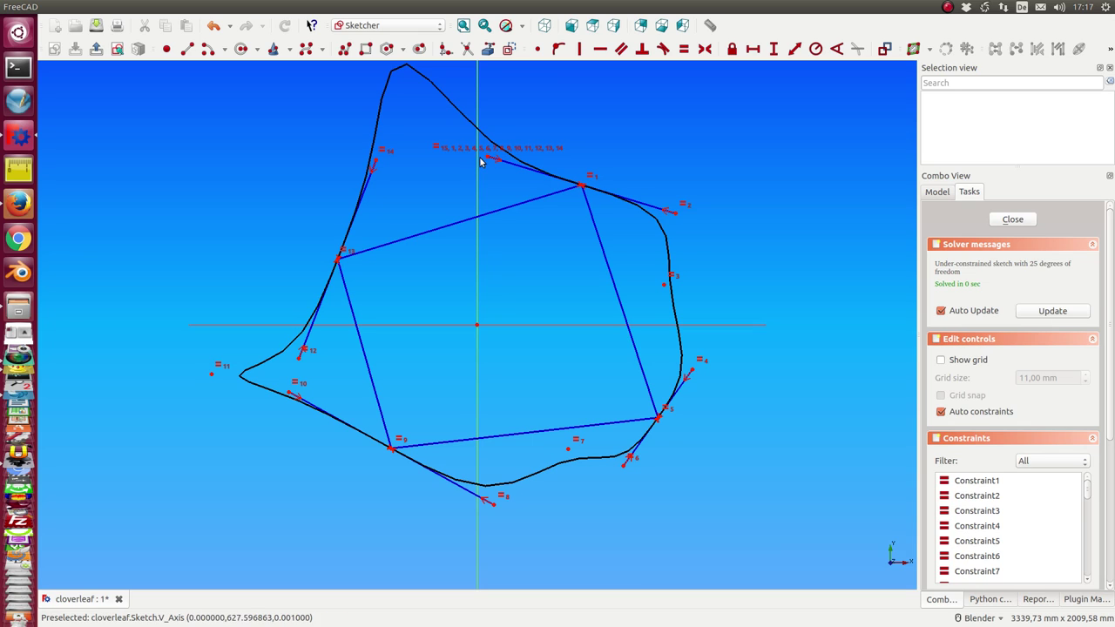
drag(489, 160, 591, 188)
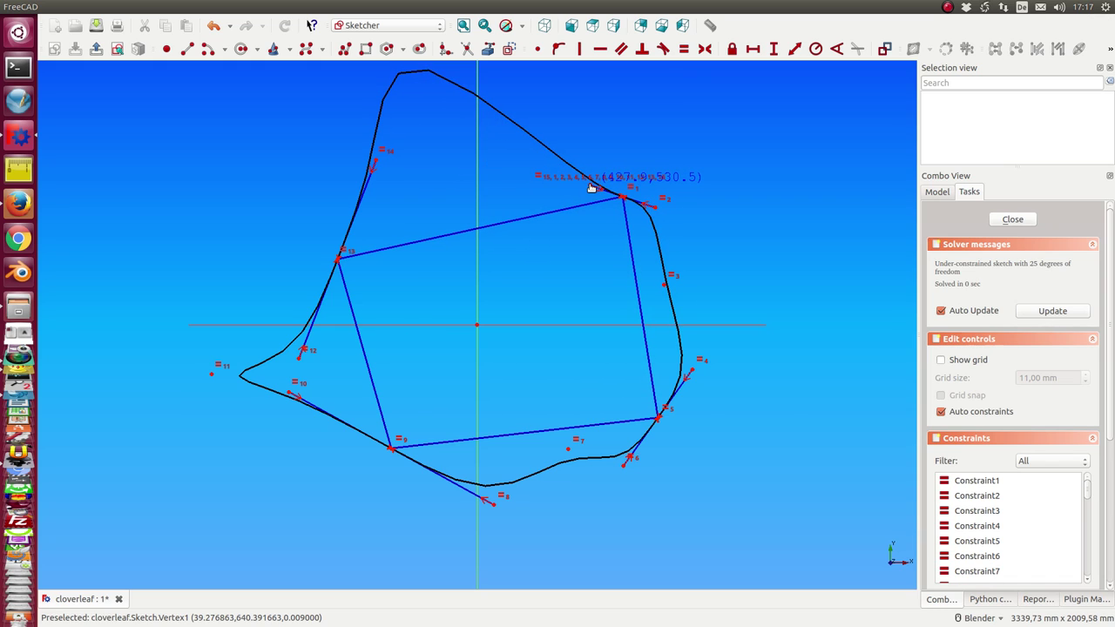
drag(590, 188, 588, 189)
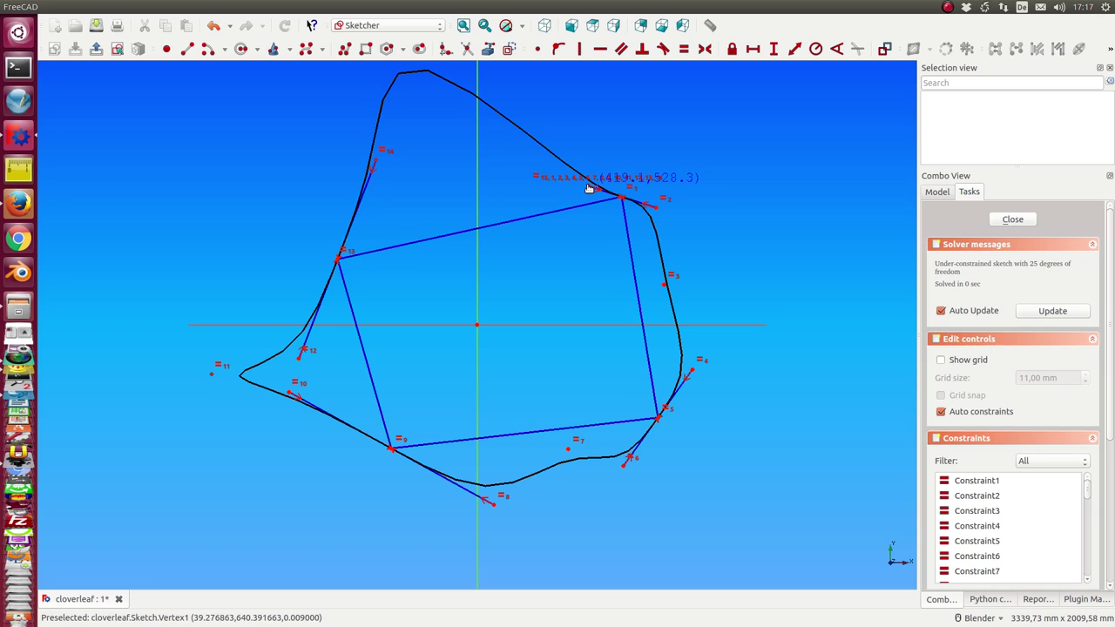
mouse_move(588, 188)
mouse_down()
mouse_move(453, 144)
mouse_move(532, 140)
mouse_move(613, 181)
mouse_up()
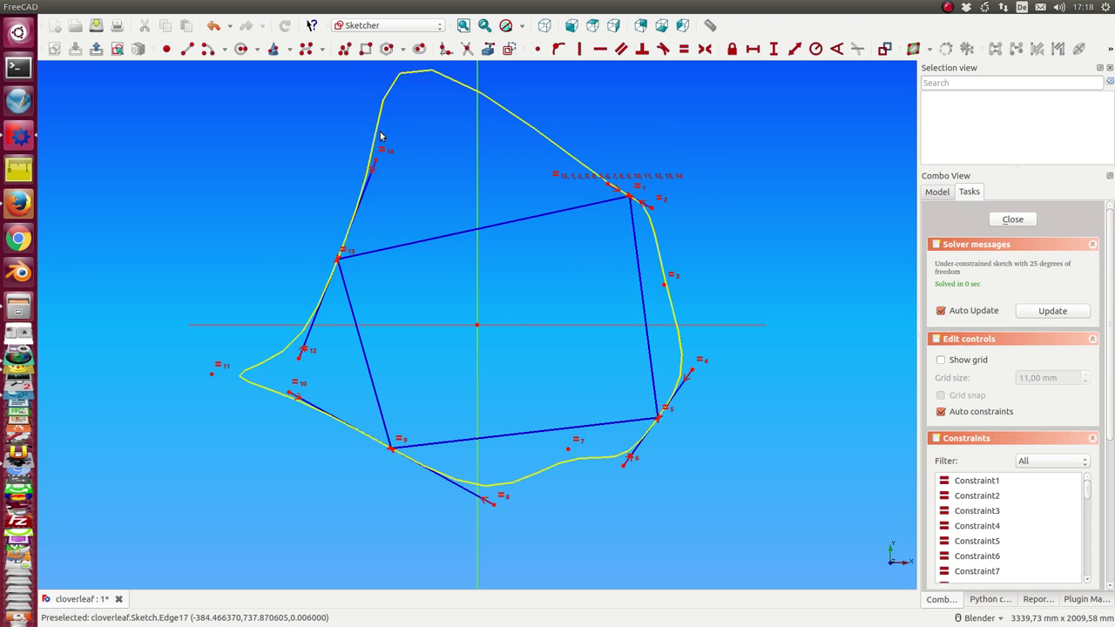
Pull the top pole down to flatten the top of the spline.
scroll(396, 139, down, 2)
mouse_move(419, 113)
mouse_down()
mouse_move(478, 248)
mouse_move(477, 235)
mouse_up()
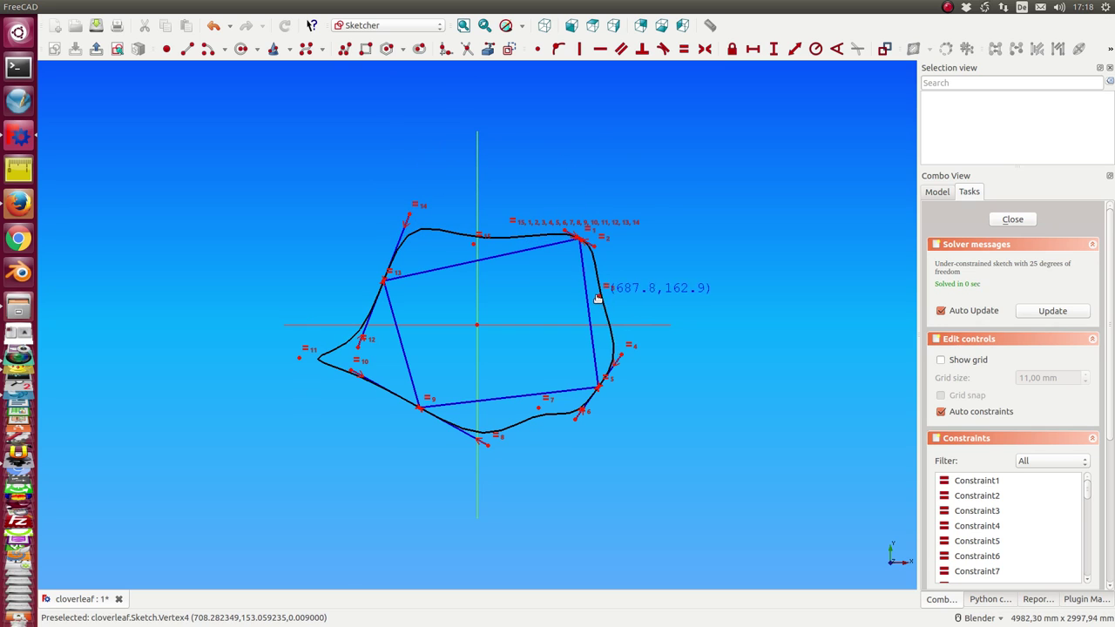
scroll(615, 263, up, 4)
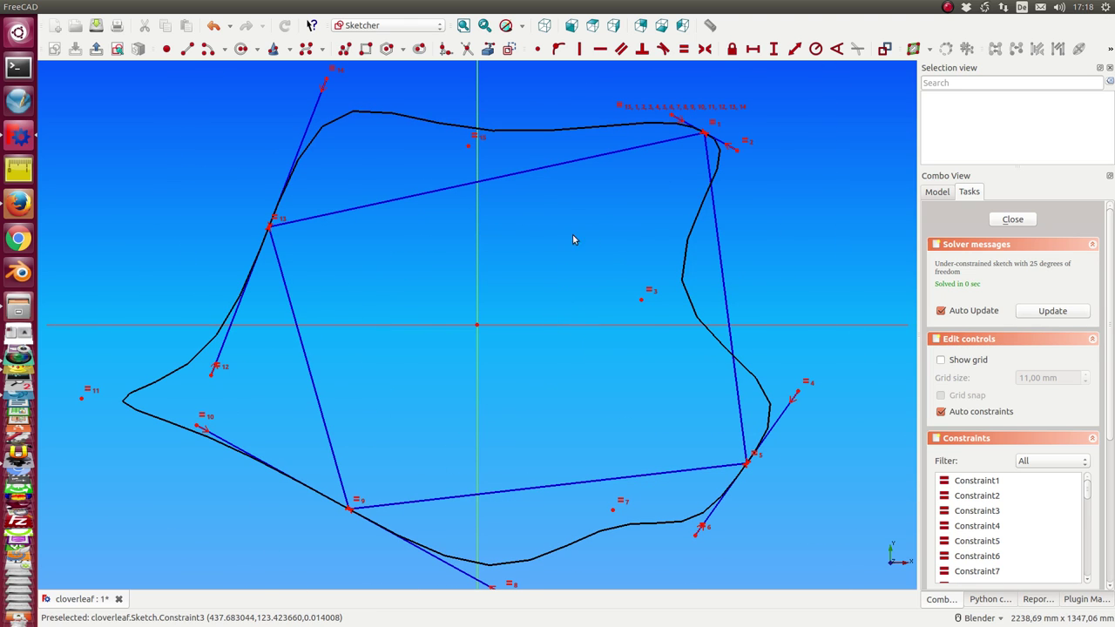
Move a right-side pole up-left to curve the right side inward, then close the sketch.
shift+middle_drag(570, 230, 433, 417)
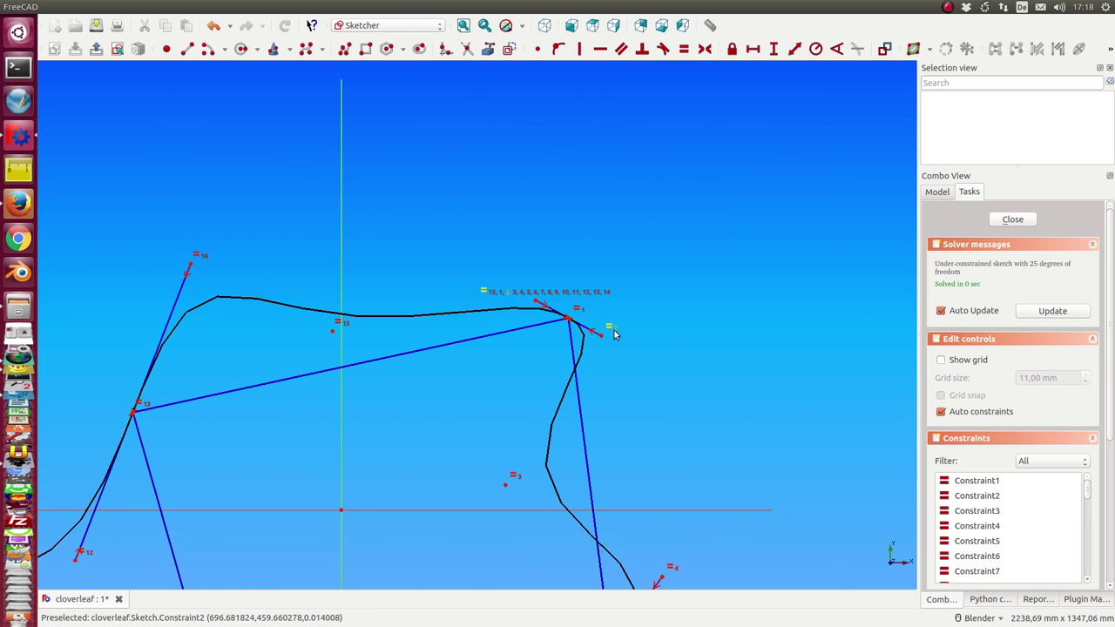
mouse_move(601, 333)
mouse_down()
mouse_move(574, 322)
mouse_move(589, 326)
mouse_up()
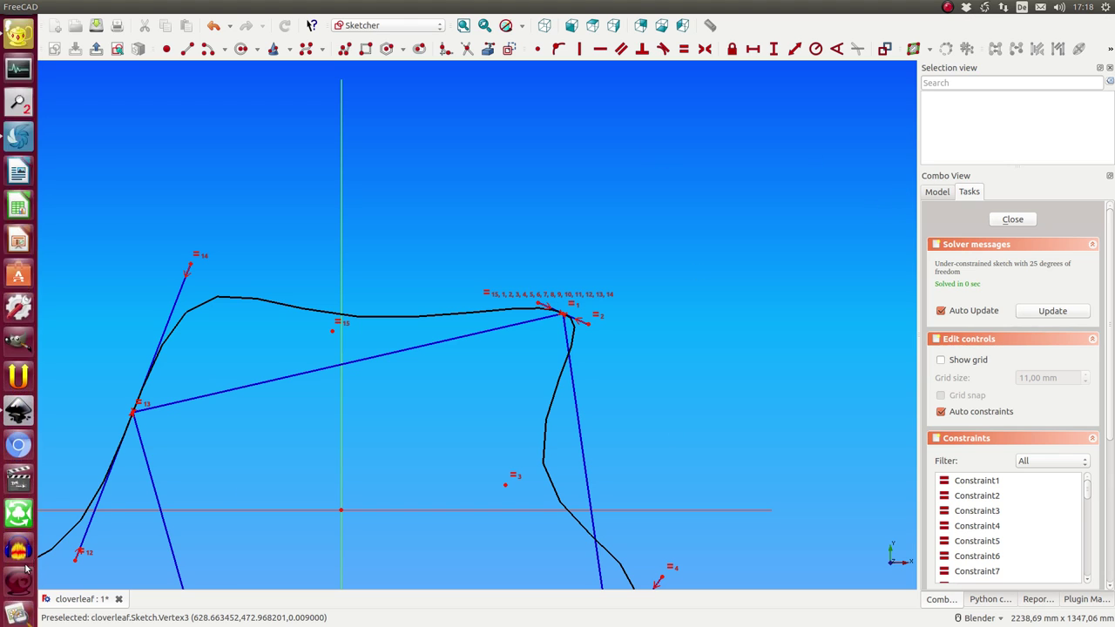
click(1005, 219)
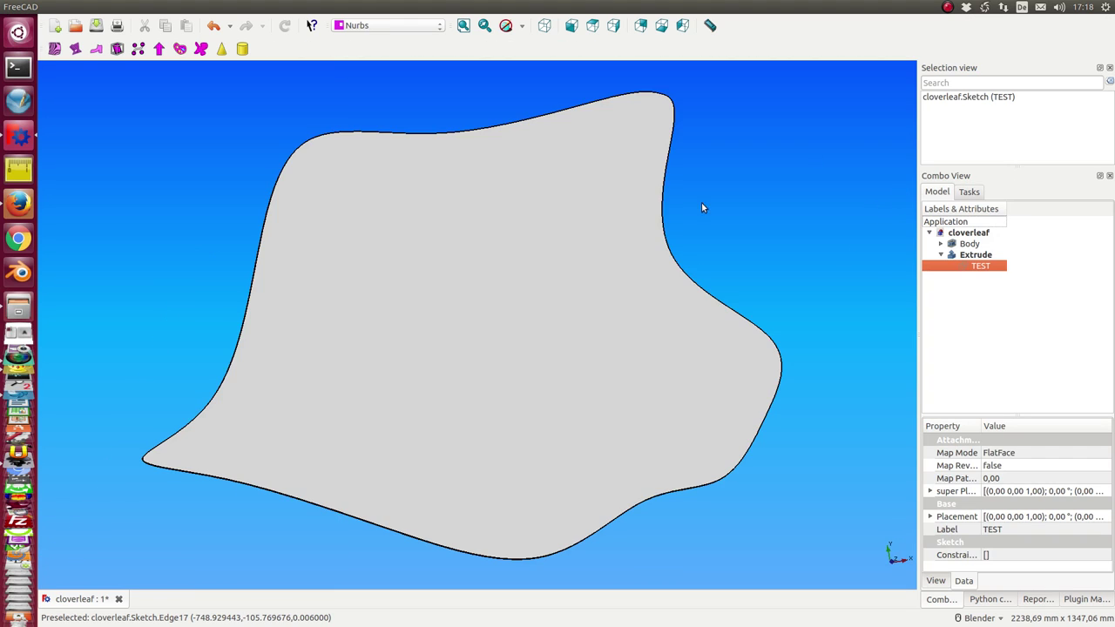
Create a new Unnamed1 document with a cloverleaf B-spline sketch, fitted to the view.
click(54, 26)
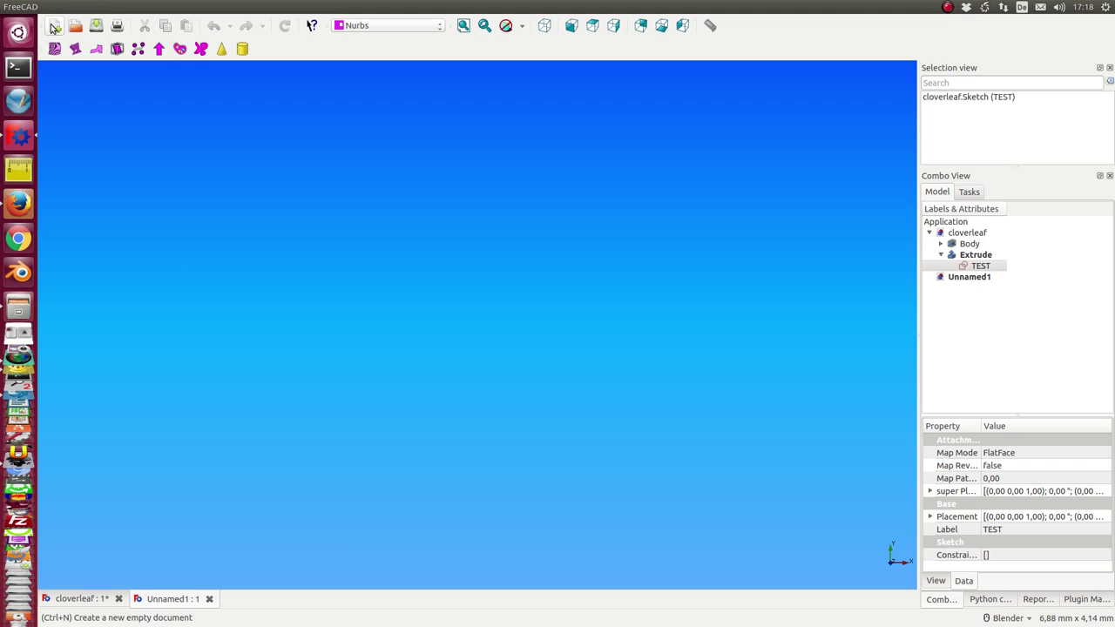
click(201, 48)
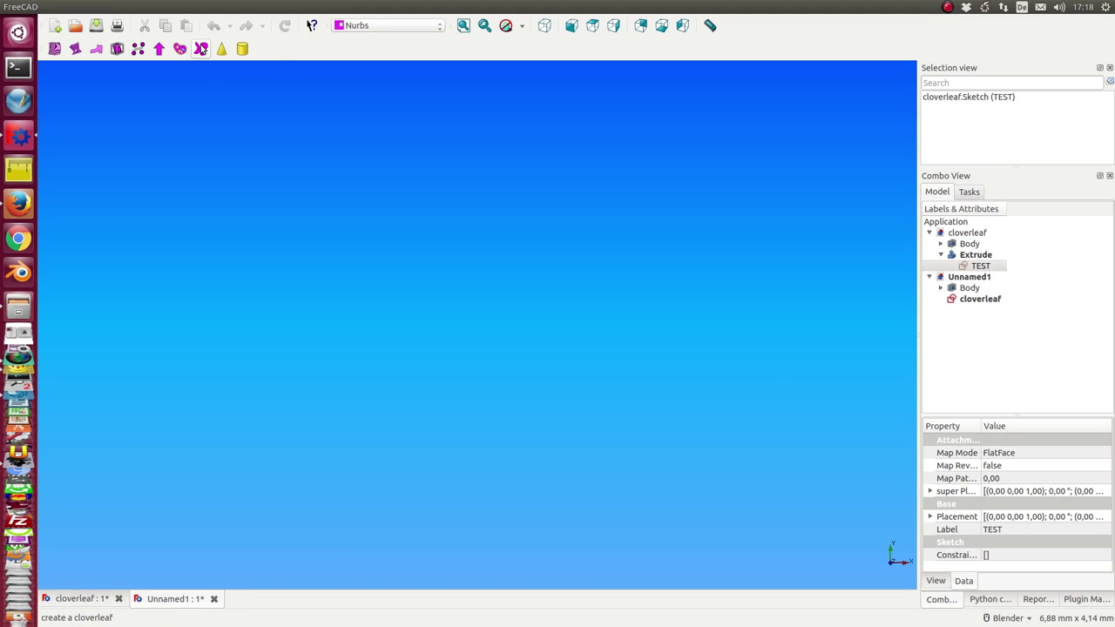
click(463, 25)
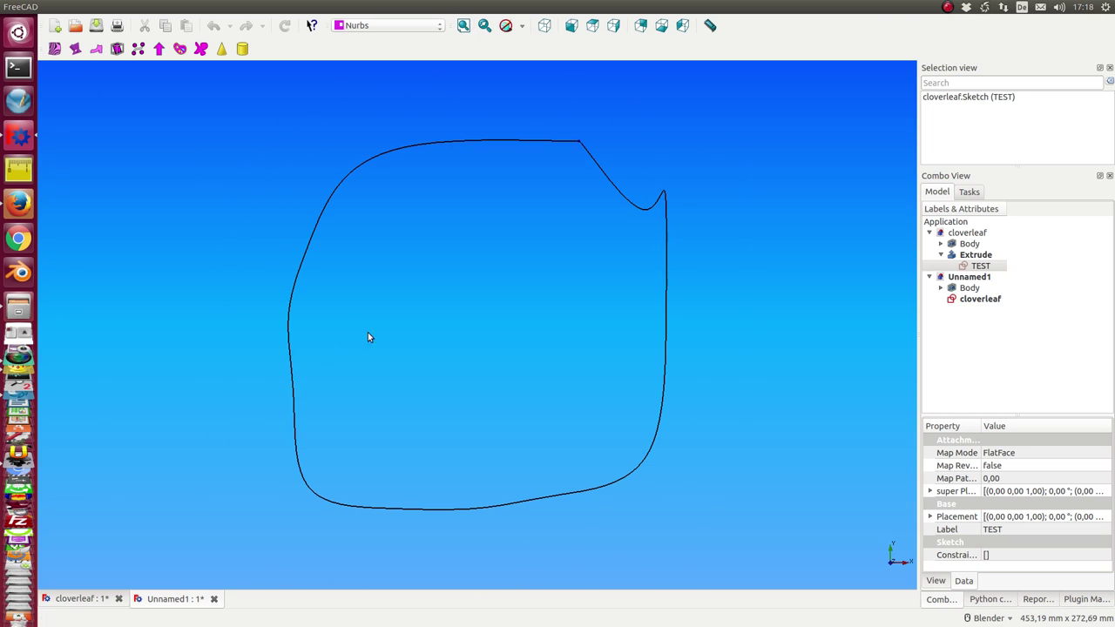
Open and close the new sketch, then close the original cloverleaf document without saving.
double_click(975, 298)
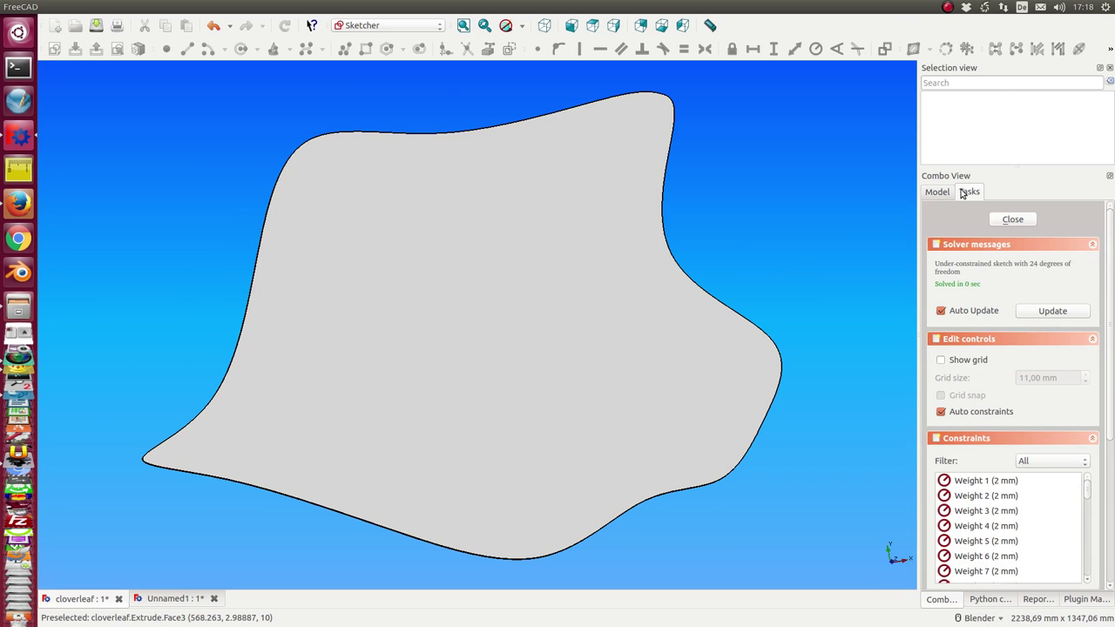
click(1010, 219)
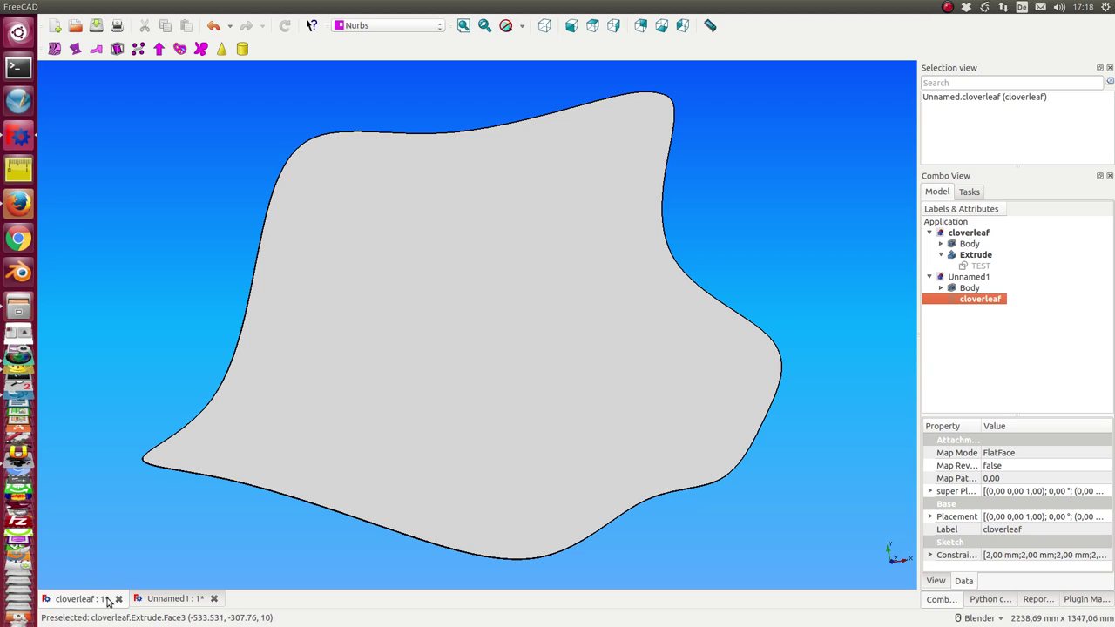
click(120, 601)
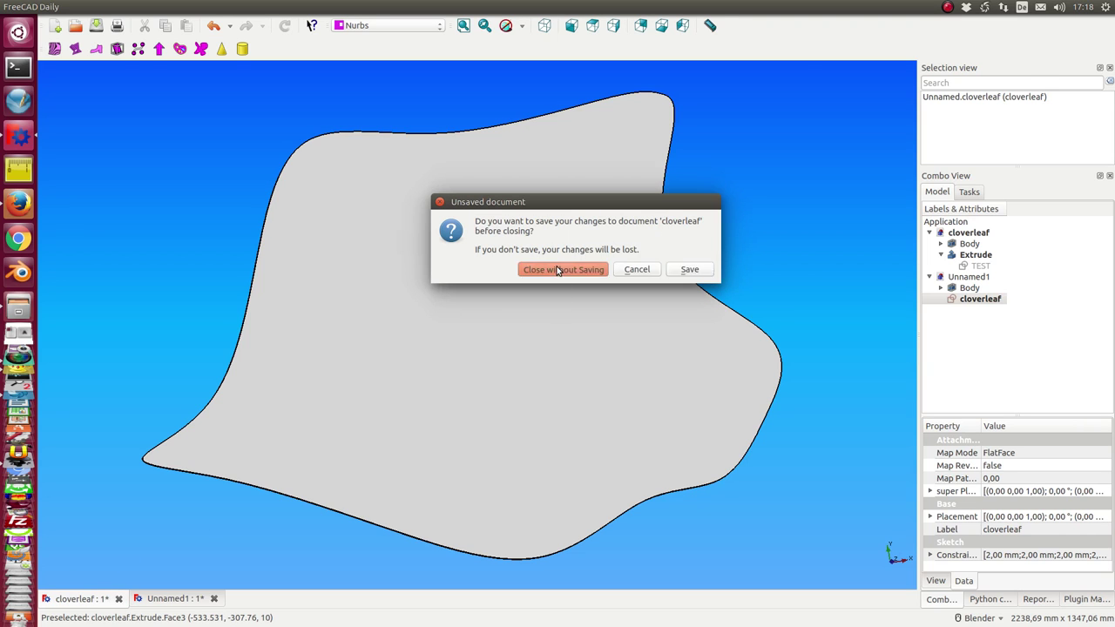
click(560, 269)
Open the Unnamed1 cloverleaf sketch and pull the upper-left and right-side poles outward.
double_click(978, 256)
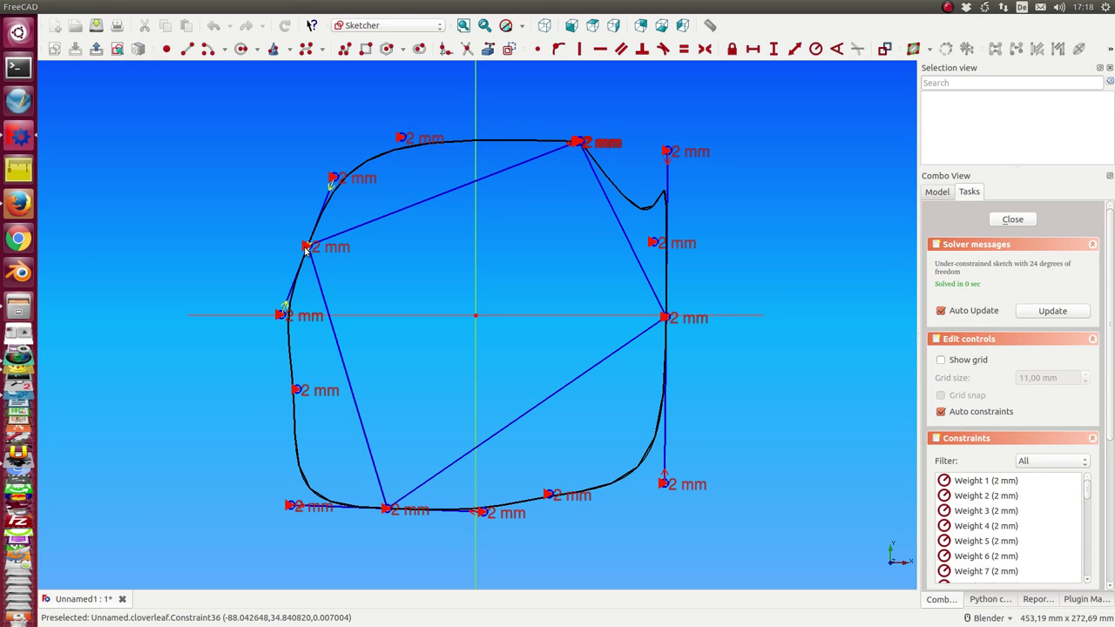
drag(307, 249, 164, 183)
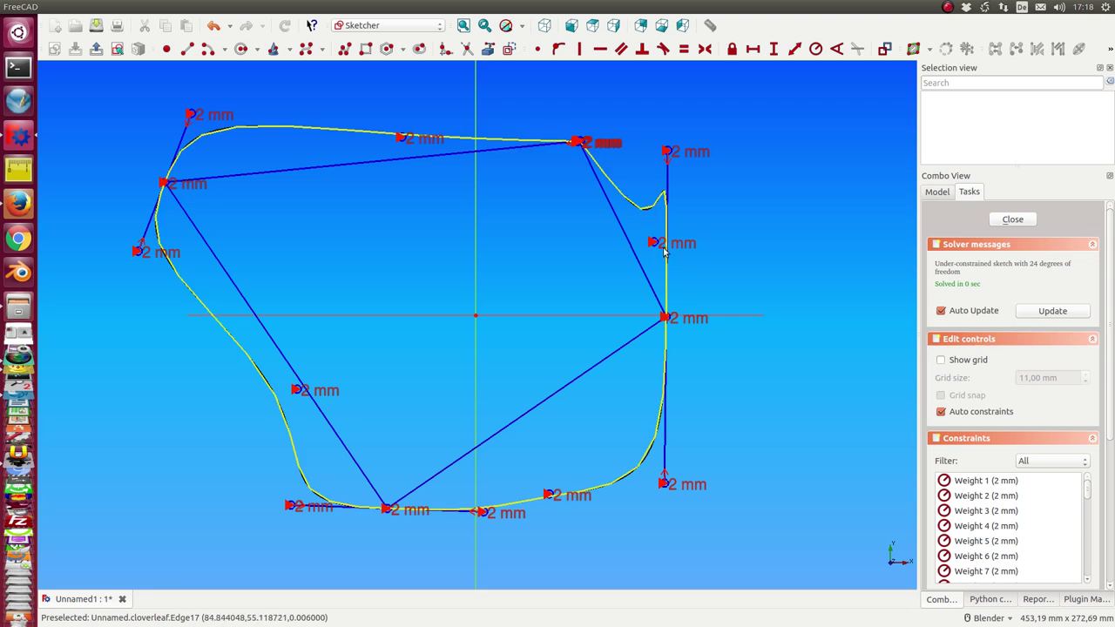
drag(666, 318, 803, 405)
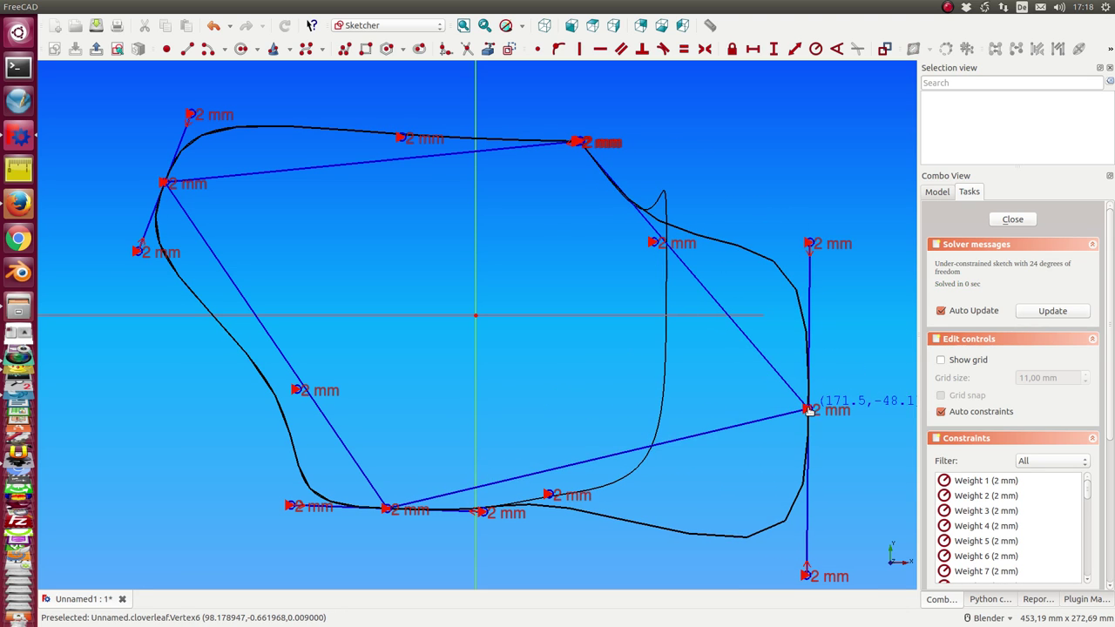
Drag the lower pole down-left, raise the top-right pole, and select the bottom-left pole.
drag(385, 508, 209, 543)
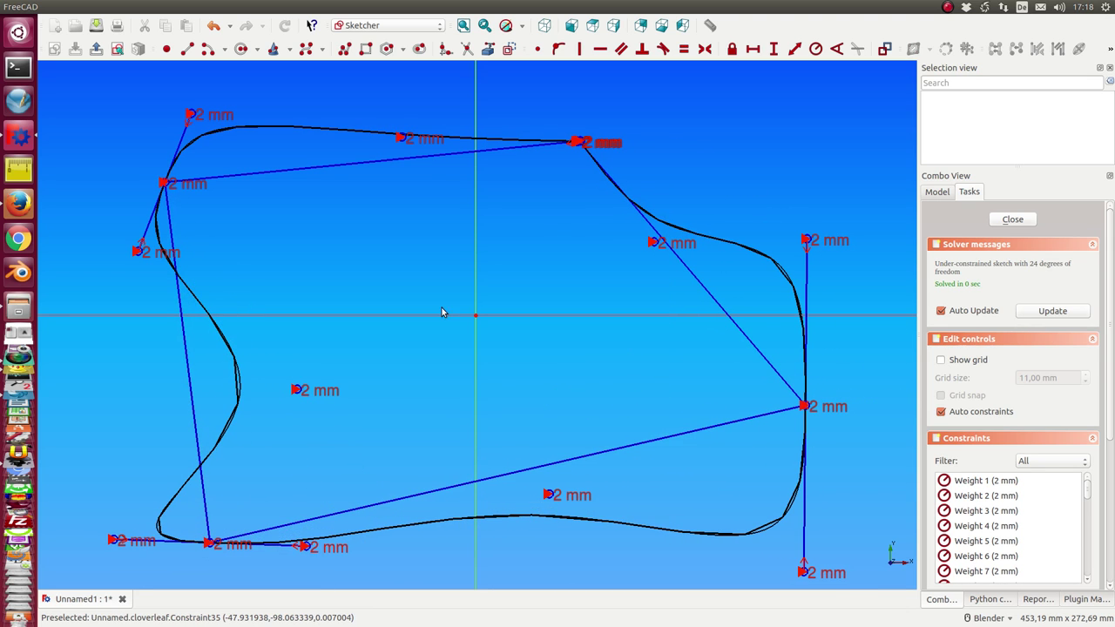
mouse_move(572, 137)
mouse_down()
mouse_move(544, 80)
mouse_move(754, 137)
mouse_up()
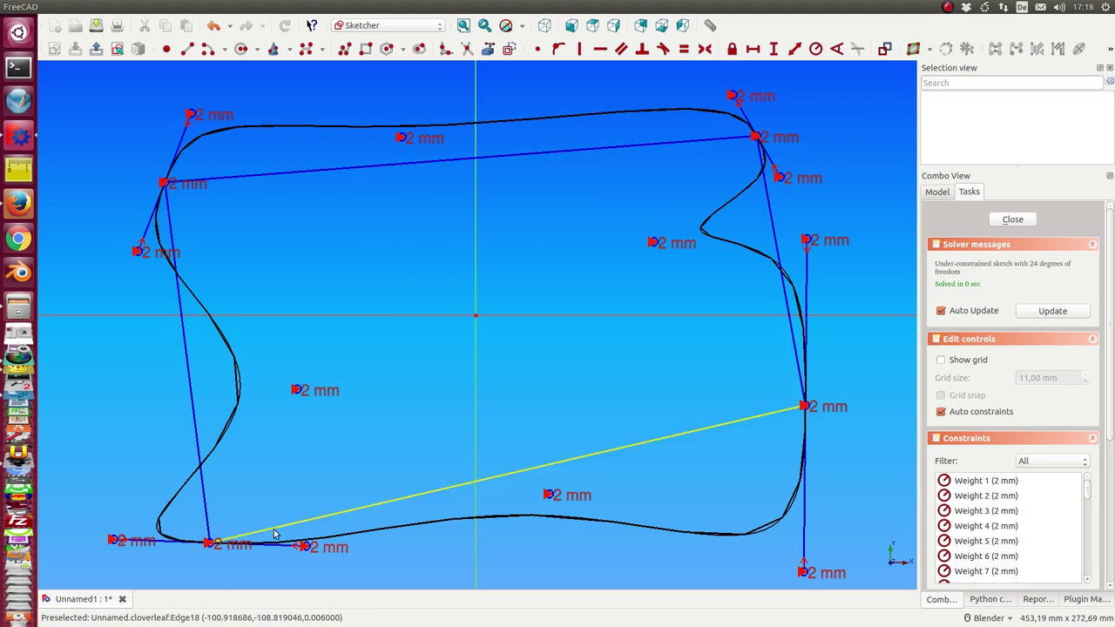
click(209, 545)
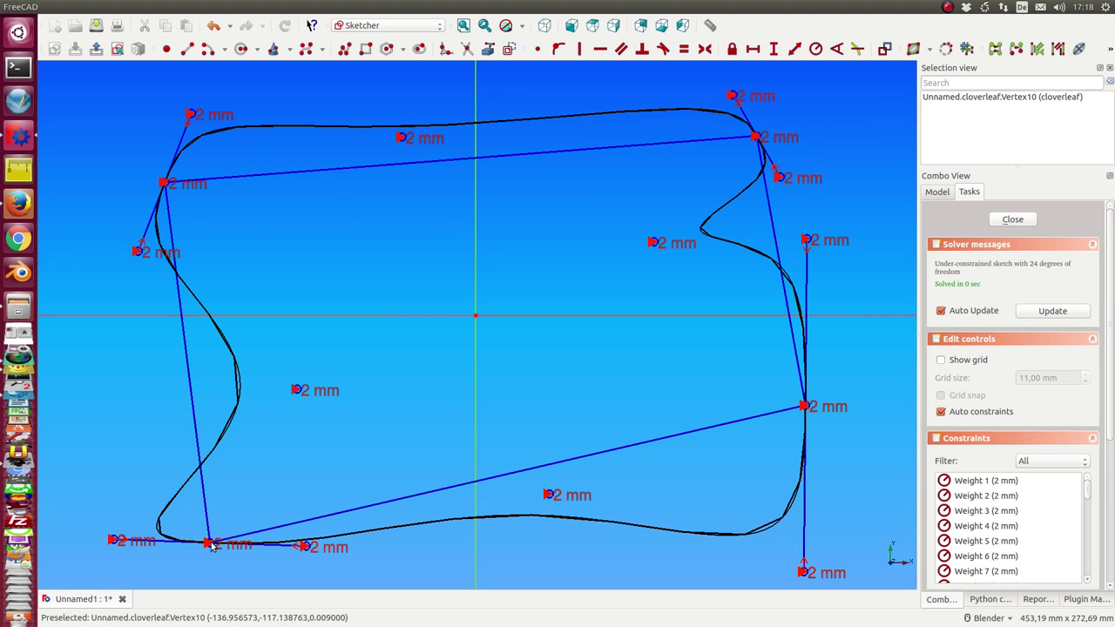
Lock the bottom-left pole at -136,957 / -117,139 mm, move both dimensions clear, and shift the top edge right-down.
click(733, 49)
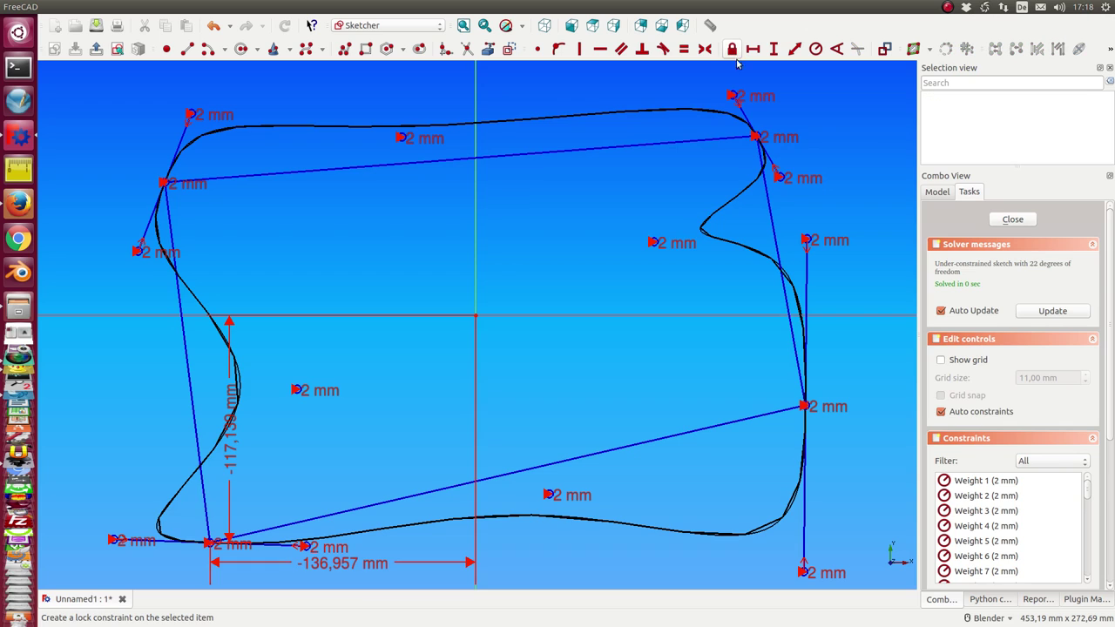
drag(181, 442, 75, 436)
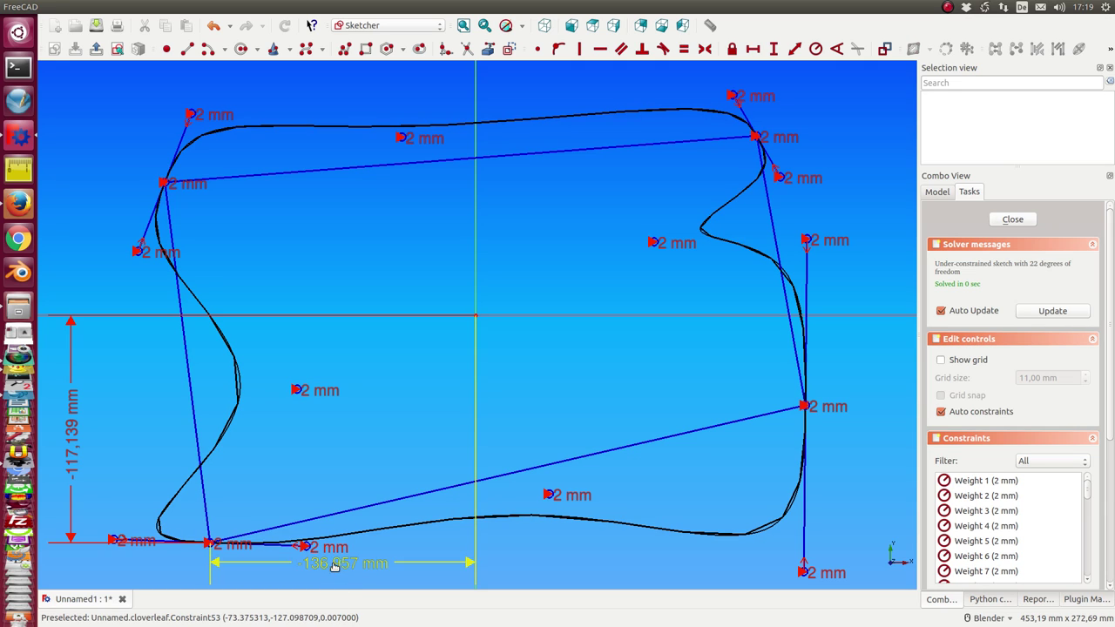
drag(333, 595, 334, 605)
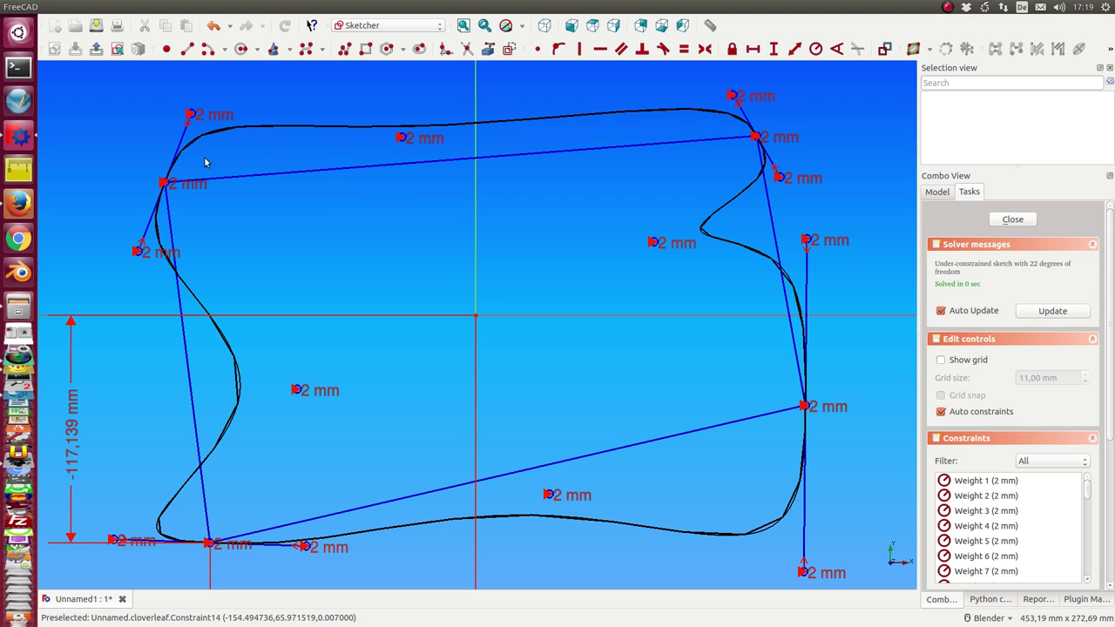
mouse_move(243, 178)
mouse_down()
mouse_move(332, 180)
mouse_move(247, 244)
mouse_move(253, 256)
mouse_move(261, 201)
mouse_move(299, 149)
mouse_move(344, 212)
mouse_move(327, 203)
mouse_up()
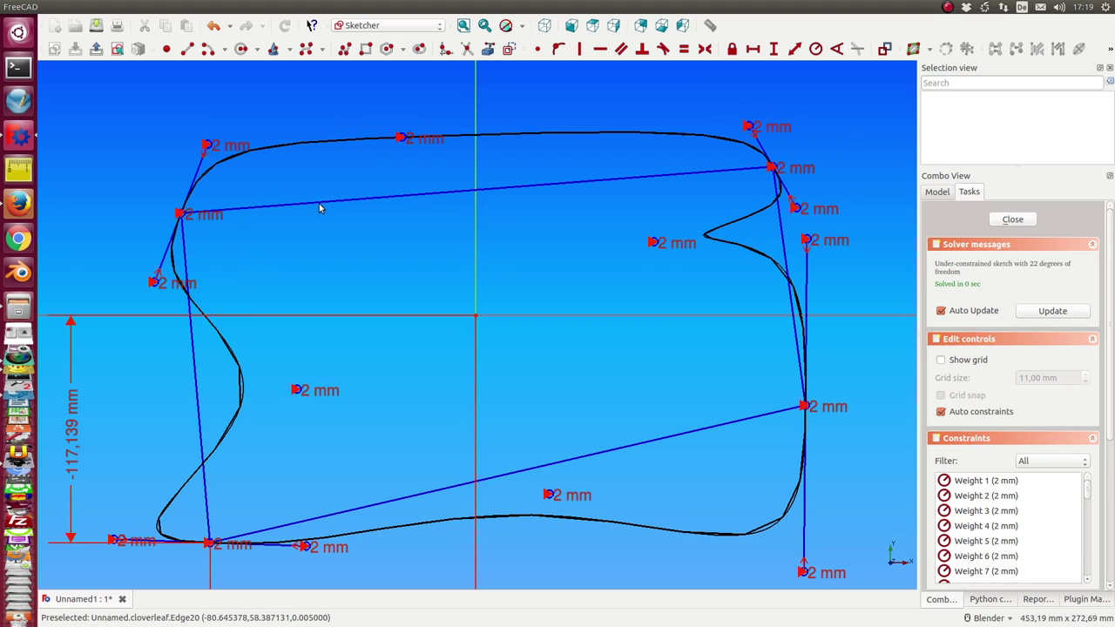
Drag the right-side poles outward into a rounded right lobe and select two right-side poles.
scroll(596, 322, down, 2)
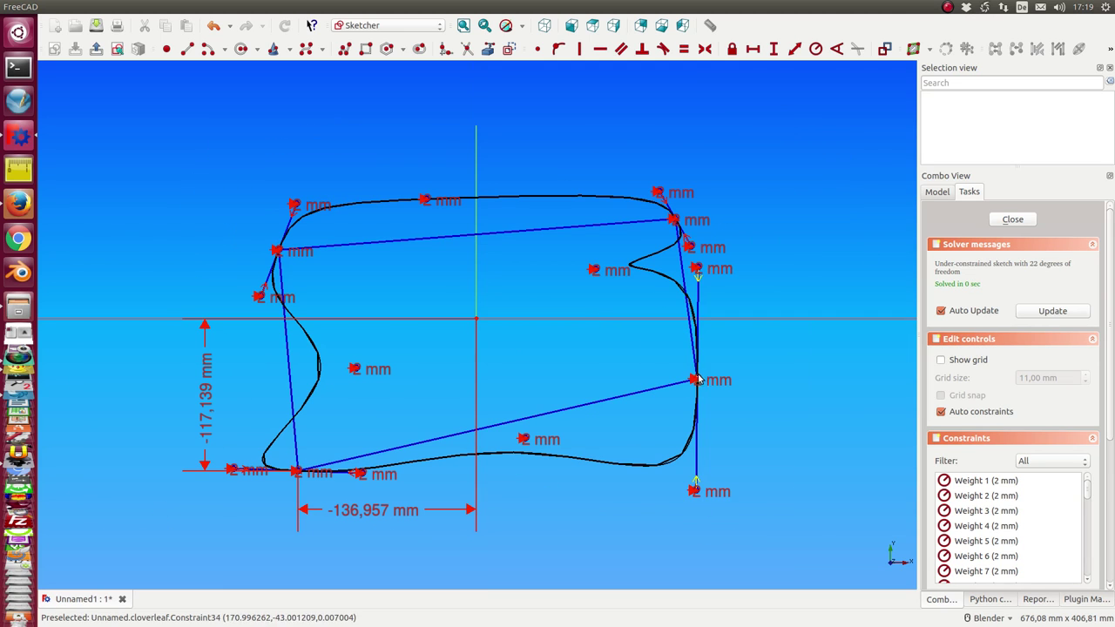
mouse_move(694, 490)
mouse_down()
mouse_move(703, 406)
mouse_move(740, 488)
mouse_move(723, 468)
mouse_move(752, 565)
mouse_move(535, 541)
mouse_move(562, 535)
mouse_up()
drag(654, 401, 741, 417)
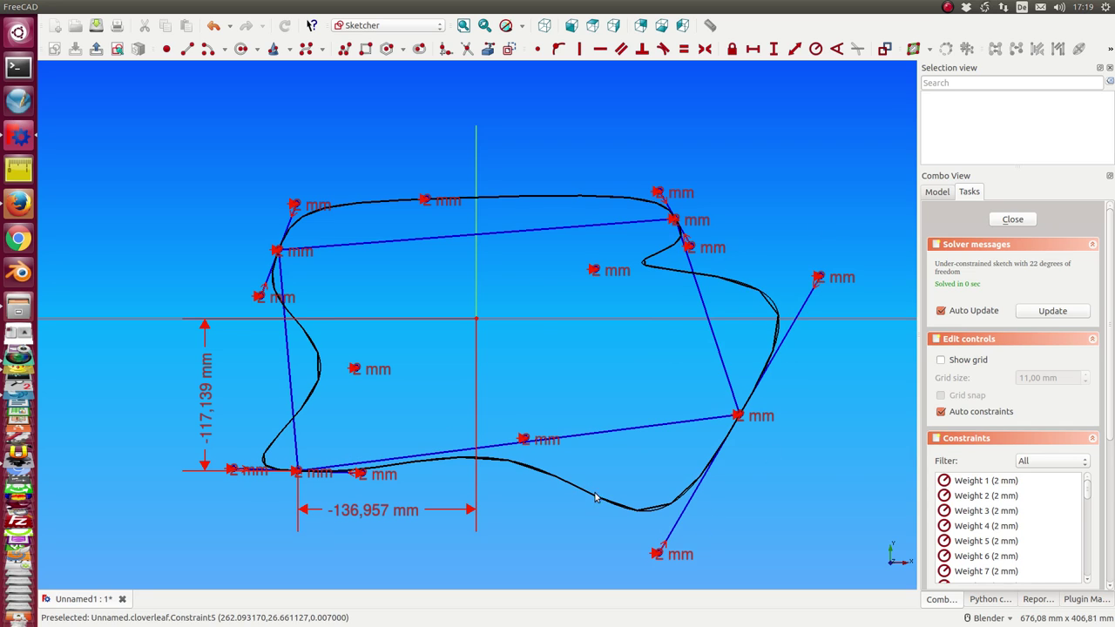
mouse_move(595, 270)
mouse_down()
mouse_move(667, 257)
mouse_move(831, 145)
mouse_move(772, 191)
mouse_up()
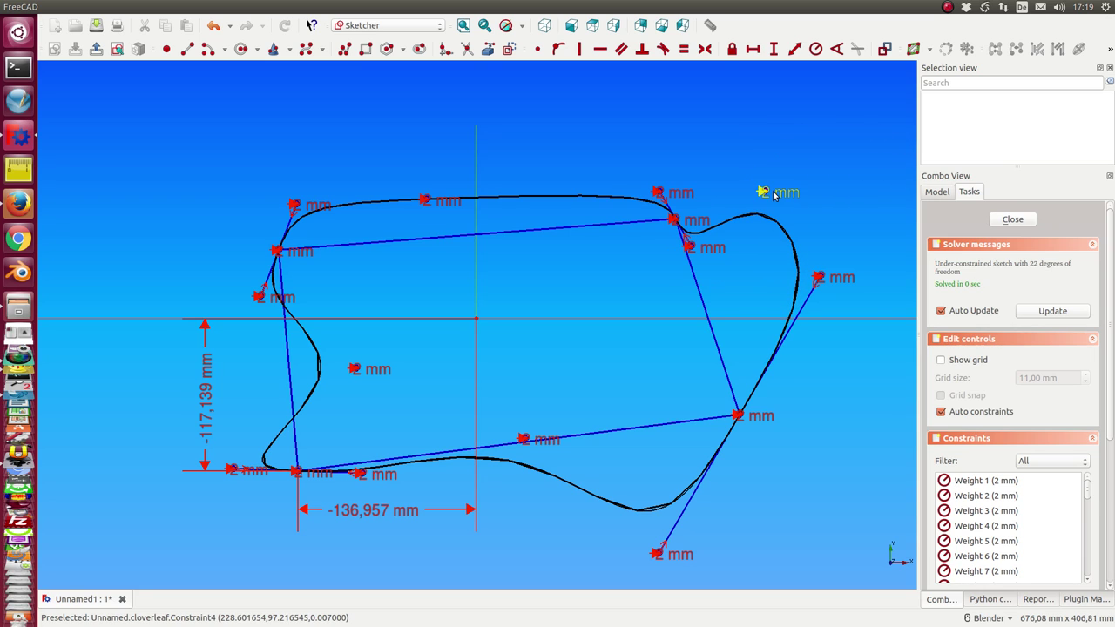
click(820, 277)
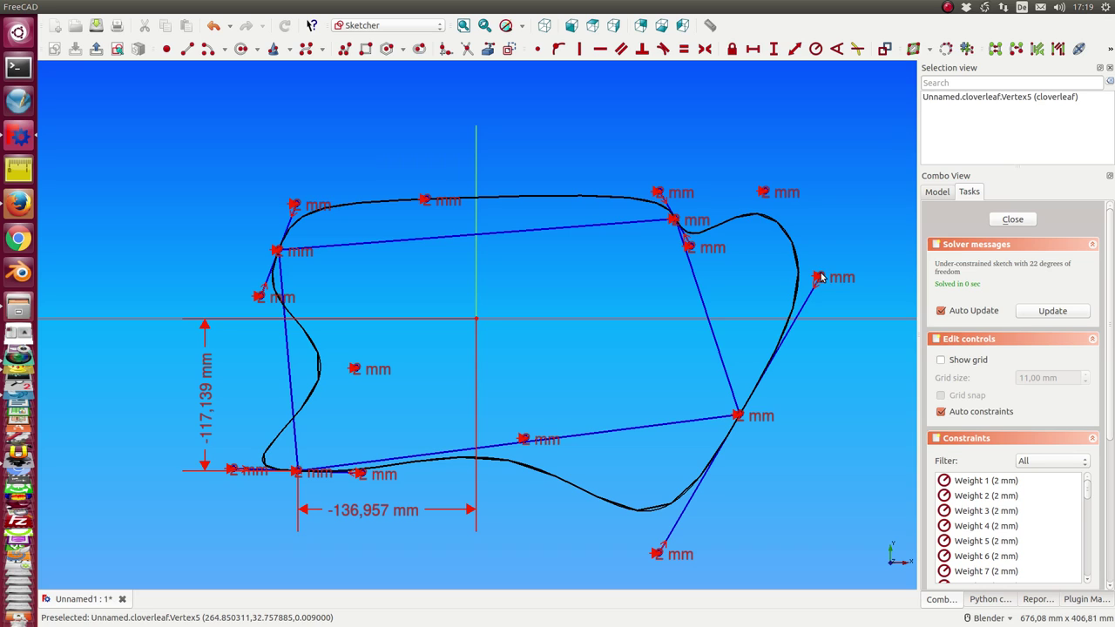
click(660, 554)
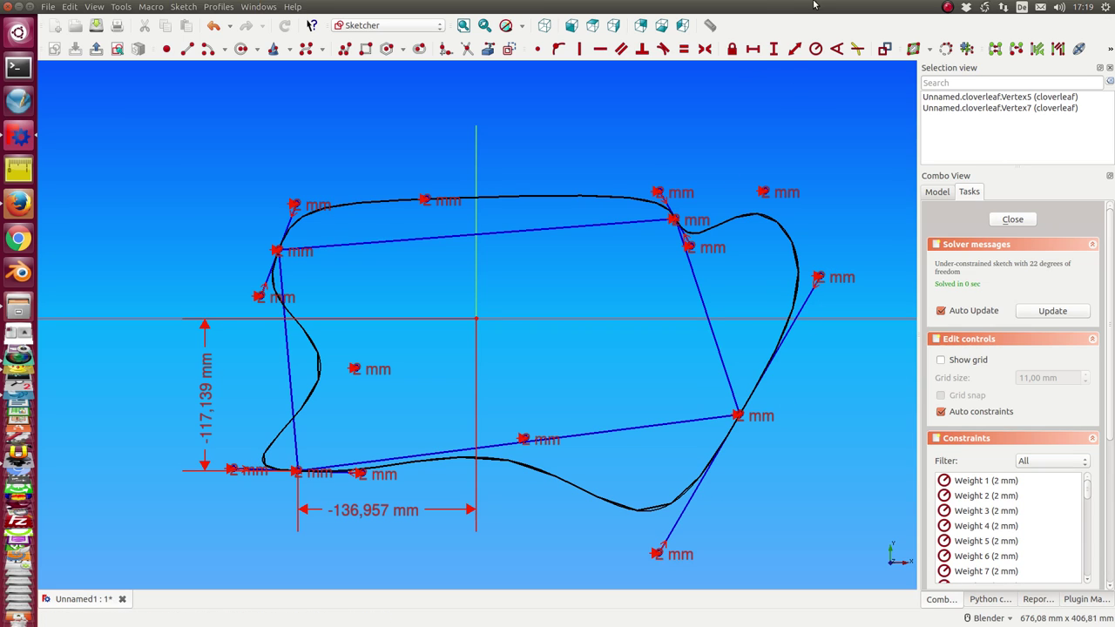
Constrain a small distance between the two selected right-side poles and close the sketch.
click(793, 49)
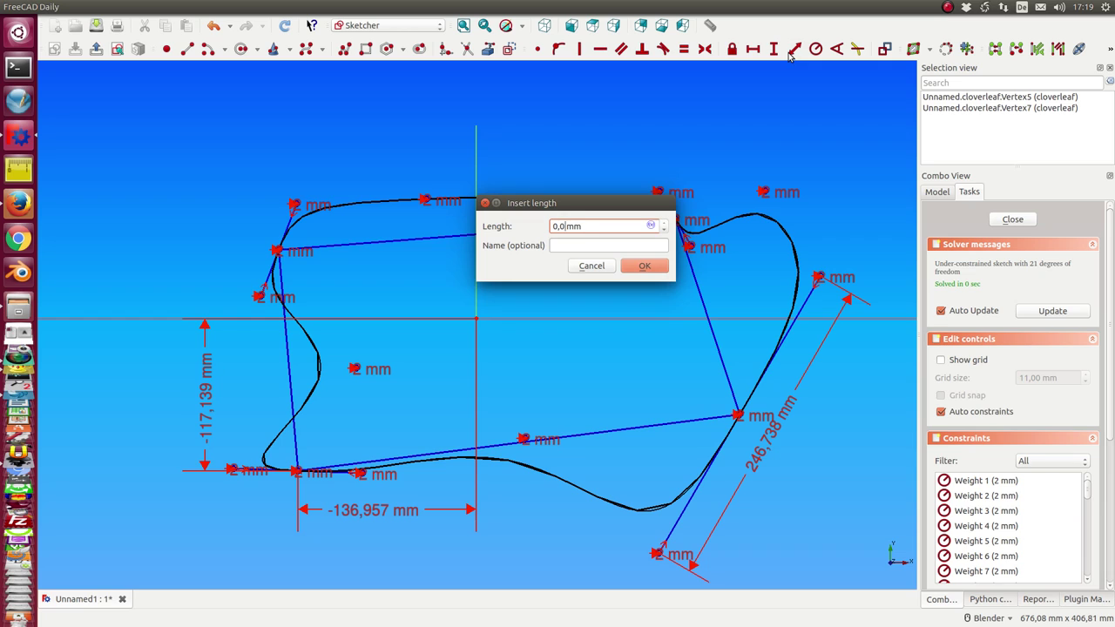
key(Return)
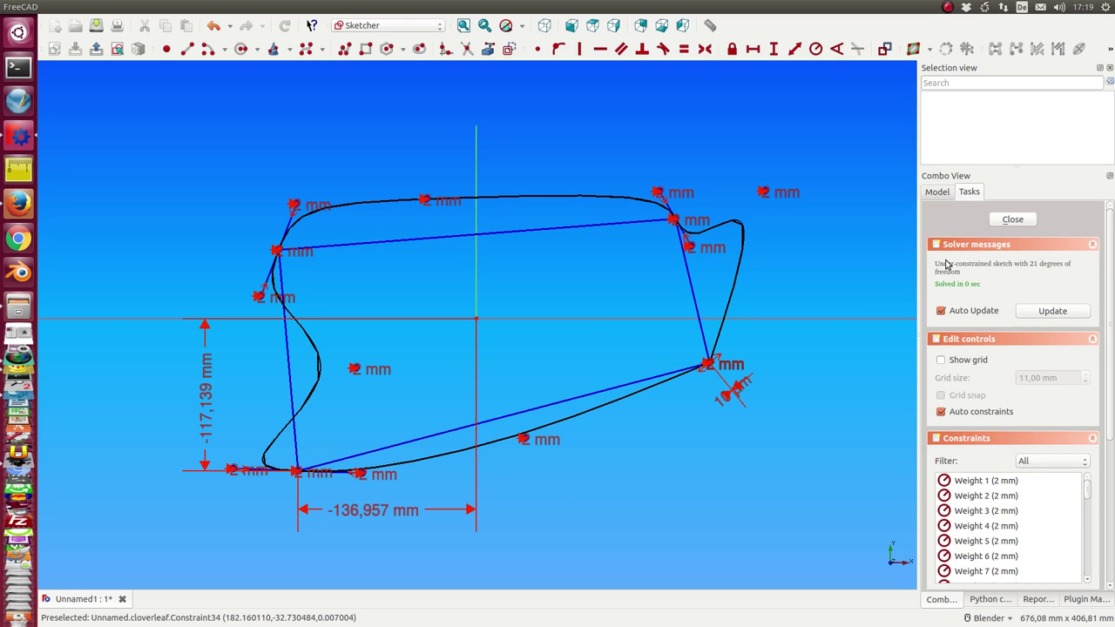
click(1016, 219)
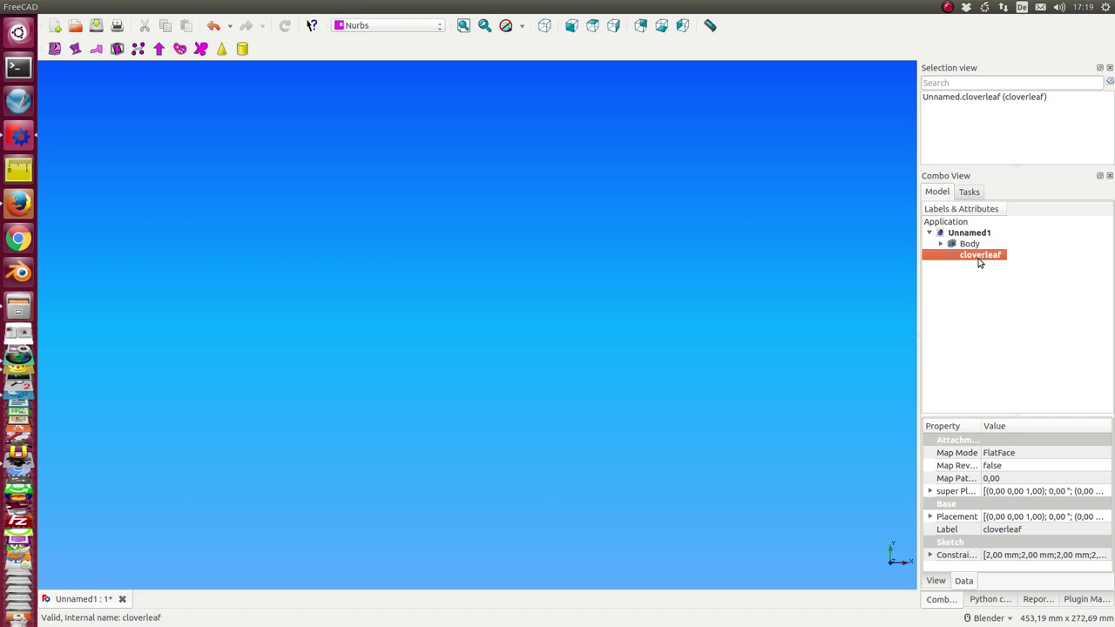
Show the cloverleaf sketch and zoom out to see its closed spline outline.
key(space)
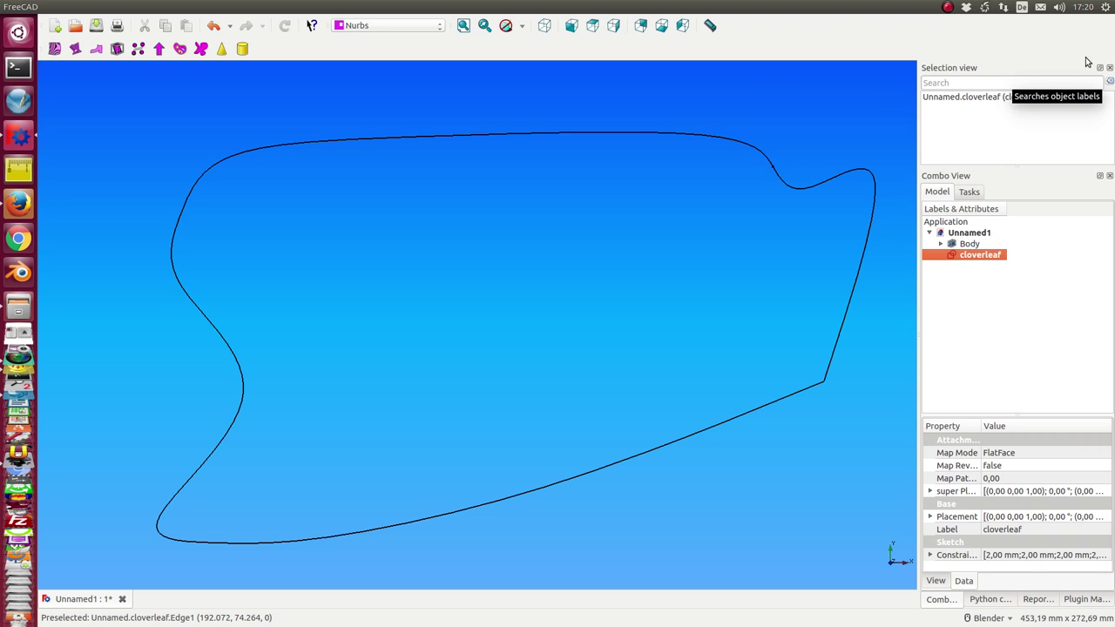
scroll(555, 245, down, 2)
scroll(556, 244, down, 2)
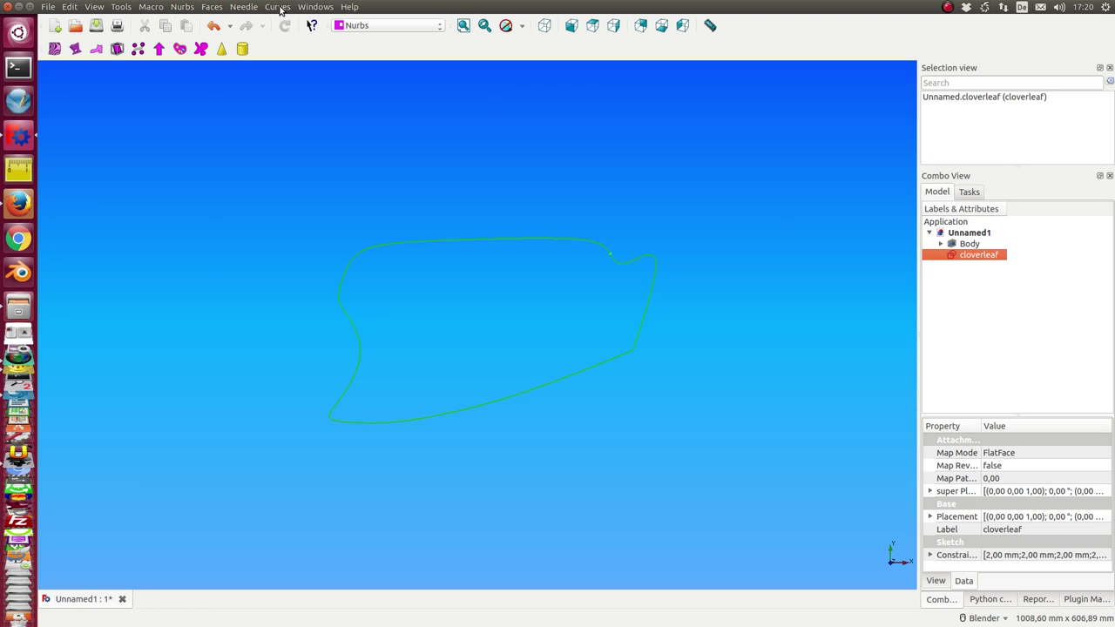
Open the Curves Weight Editor and zoom in on the curve's left side.
click(280, 8)
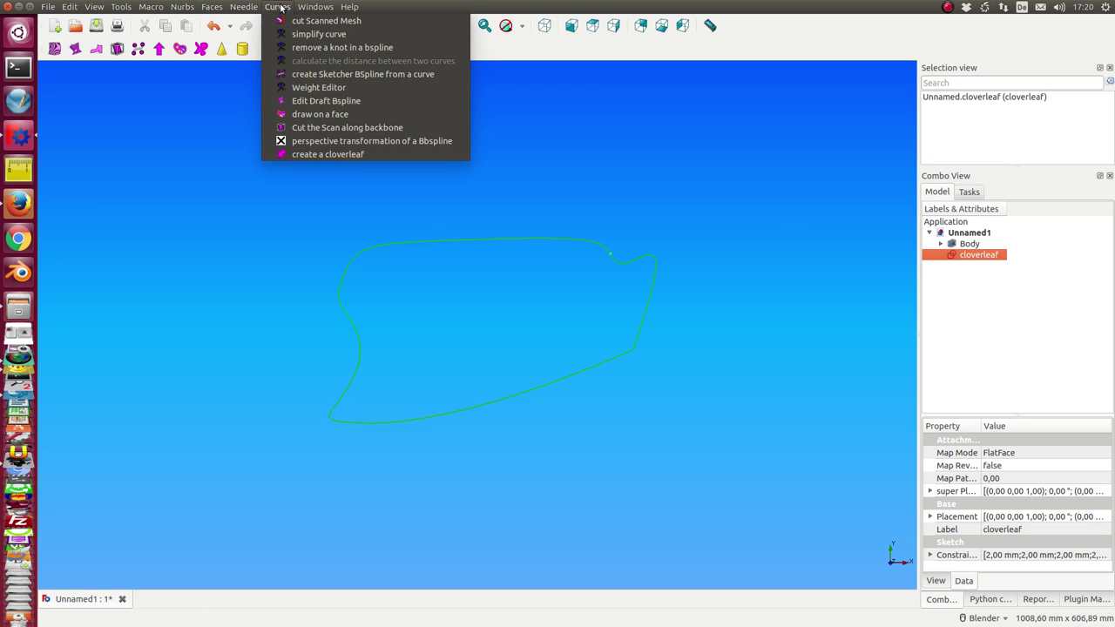
click(315, 88)
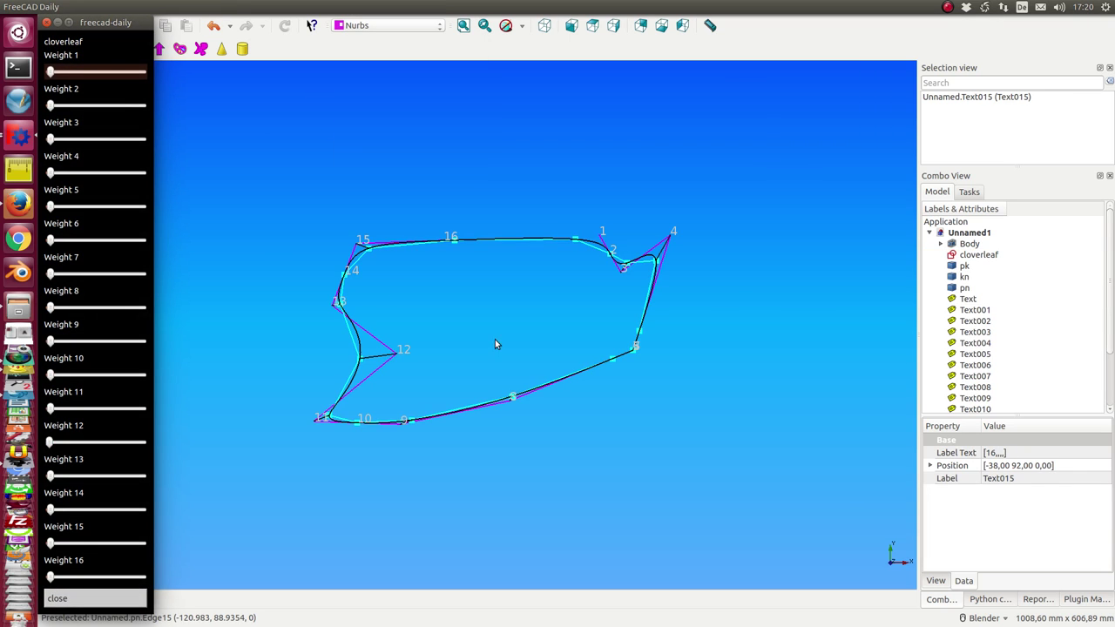
scroll(492, 339, up, 2)
shift+middle_drag(475, 342, 662, 255)
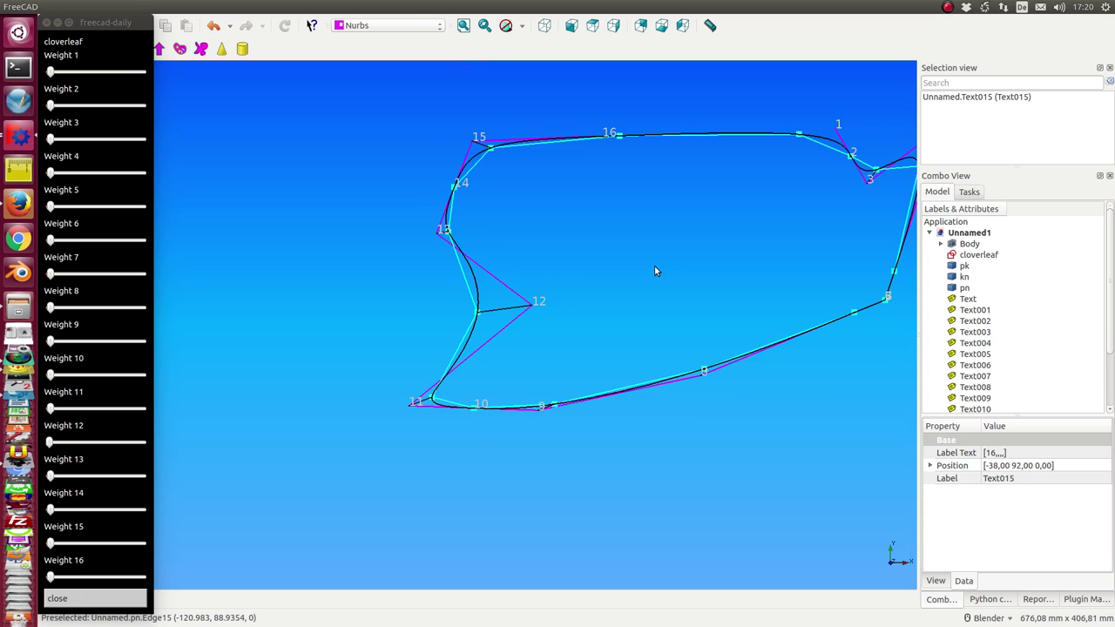
scroll(654, 266, up, 2)
scroll(644, 274, up, 1)
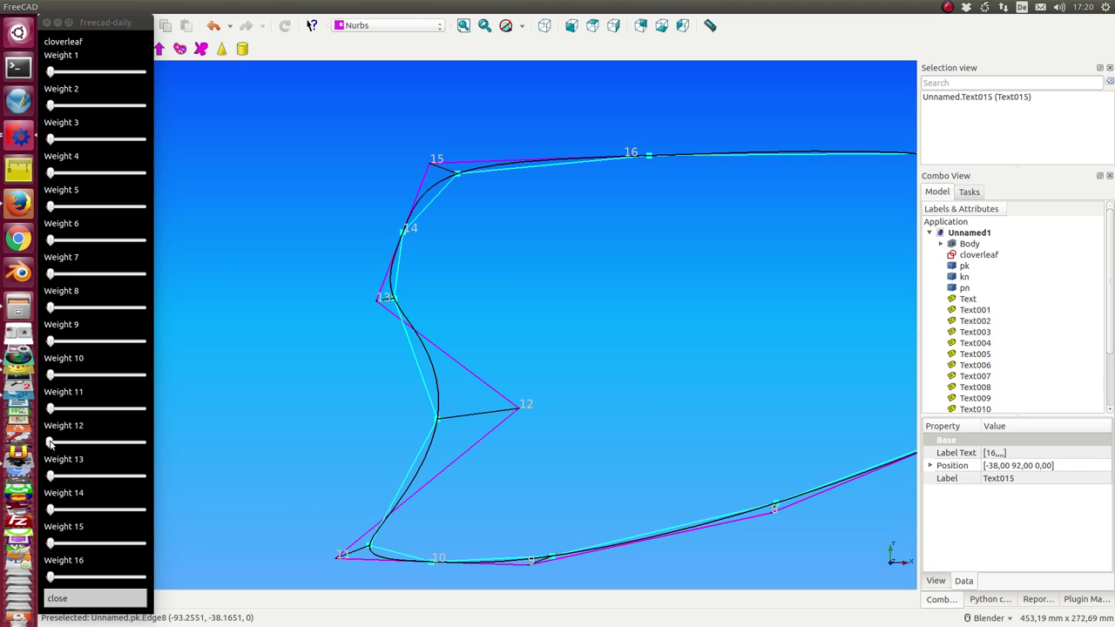
Raise the weights of poles 12 and 15 to sharpen the left side, then close the editor.
mouse_move(50, 444)
mouse_down()
mouse_move(58, 408)
mouse_move(69, 444)
mouse_move(93, 445)
mouse_up()
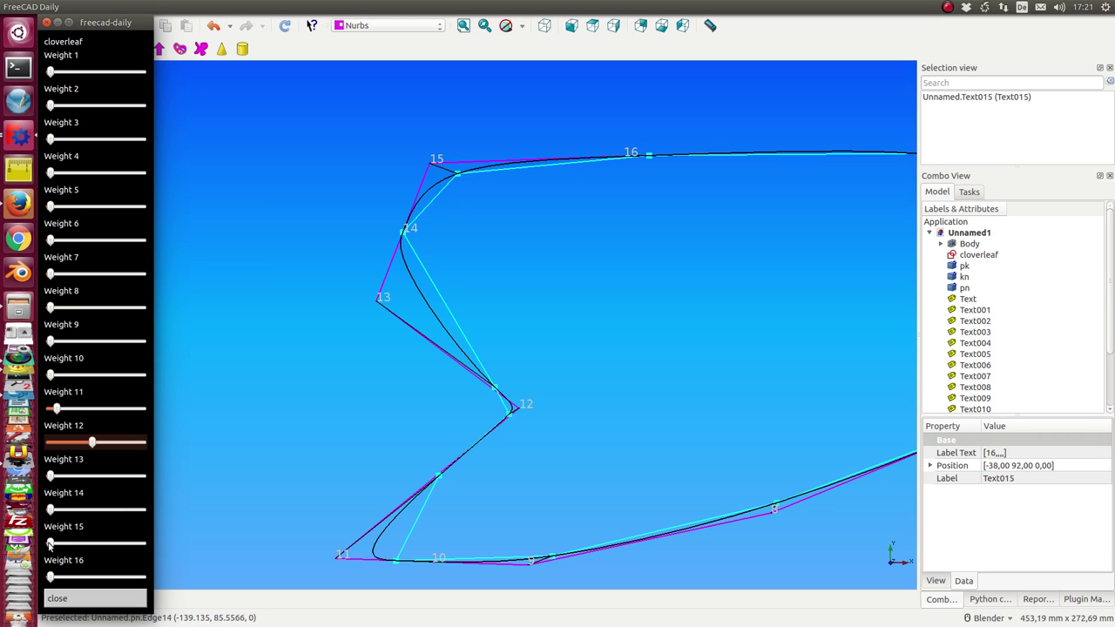
drag(49, 544, 61, 543)
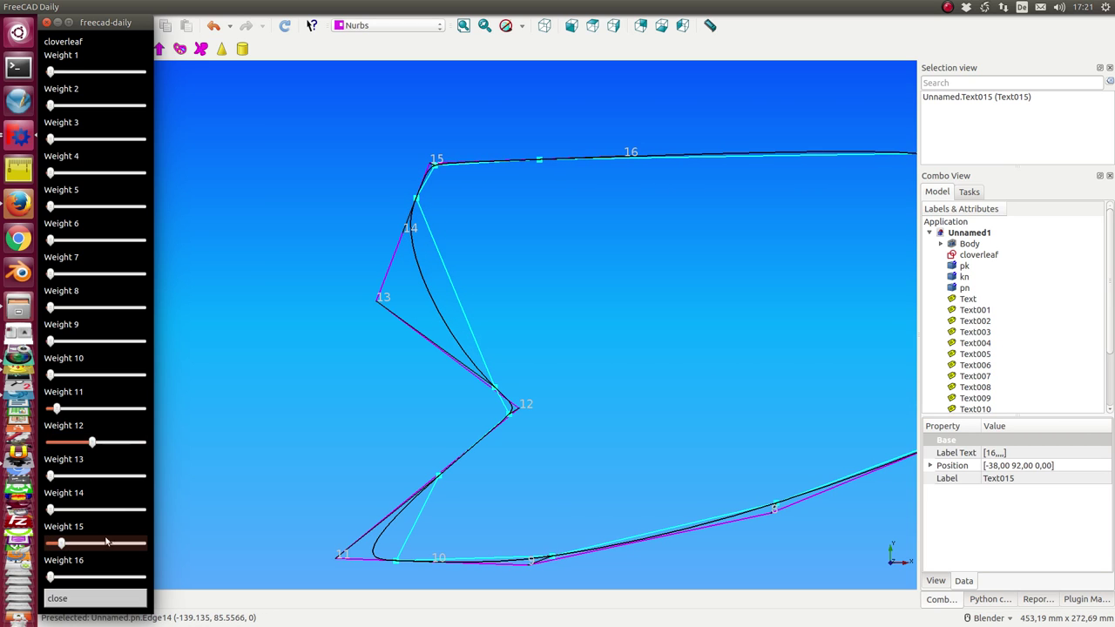
scroll(323, 498, down, 3)
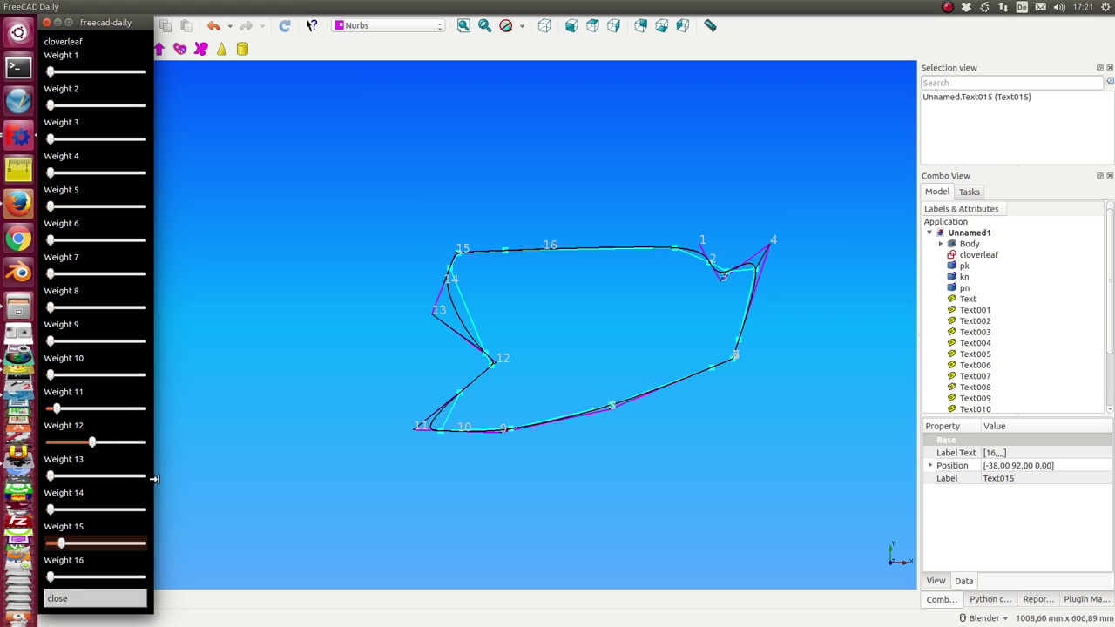
click(77, 597)
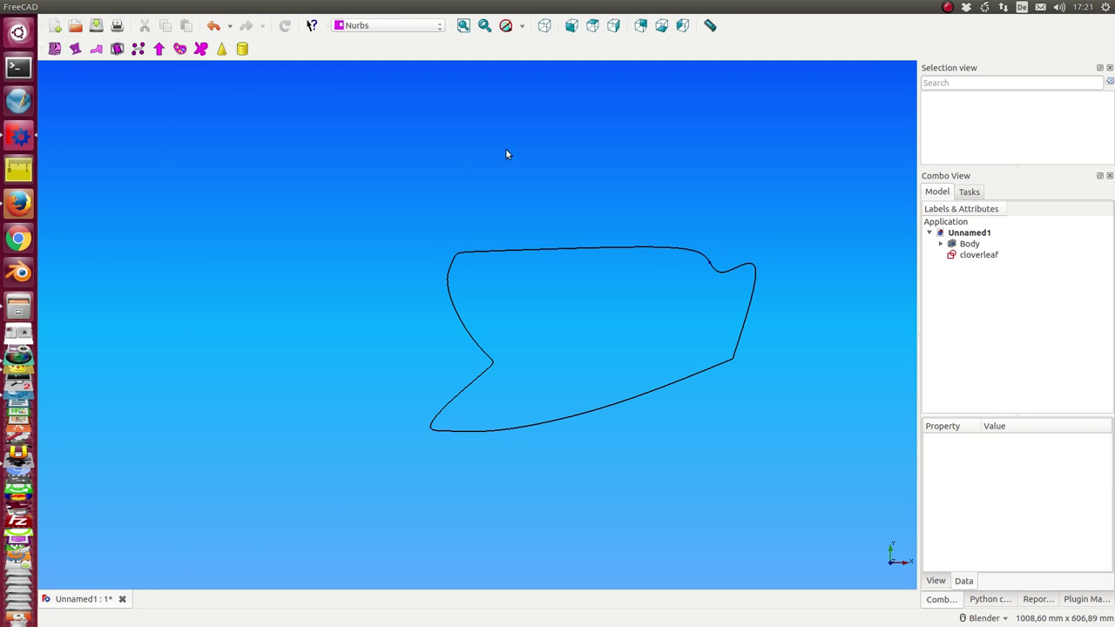